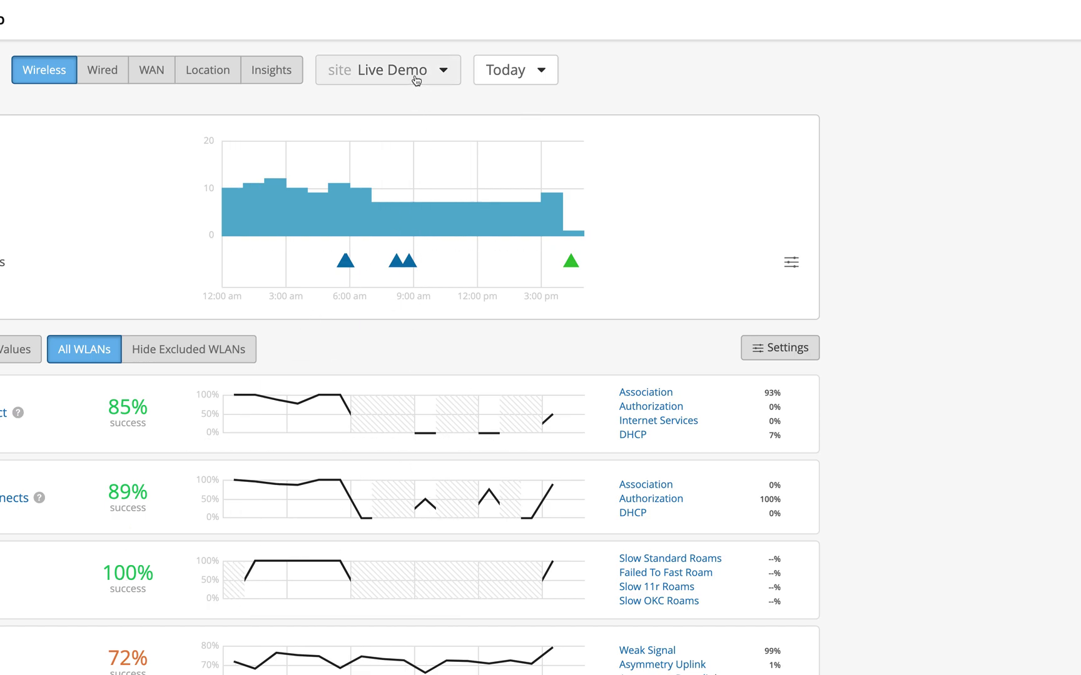
# Switch the monitoring scope to Entire Org to compare the worst sites' service levels
pyautogui.click(447, 74)
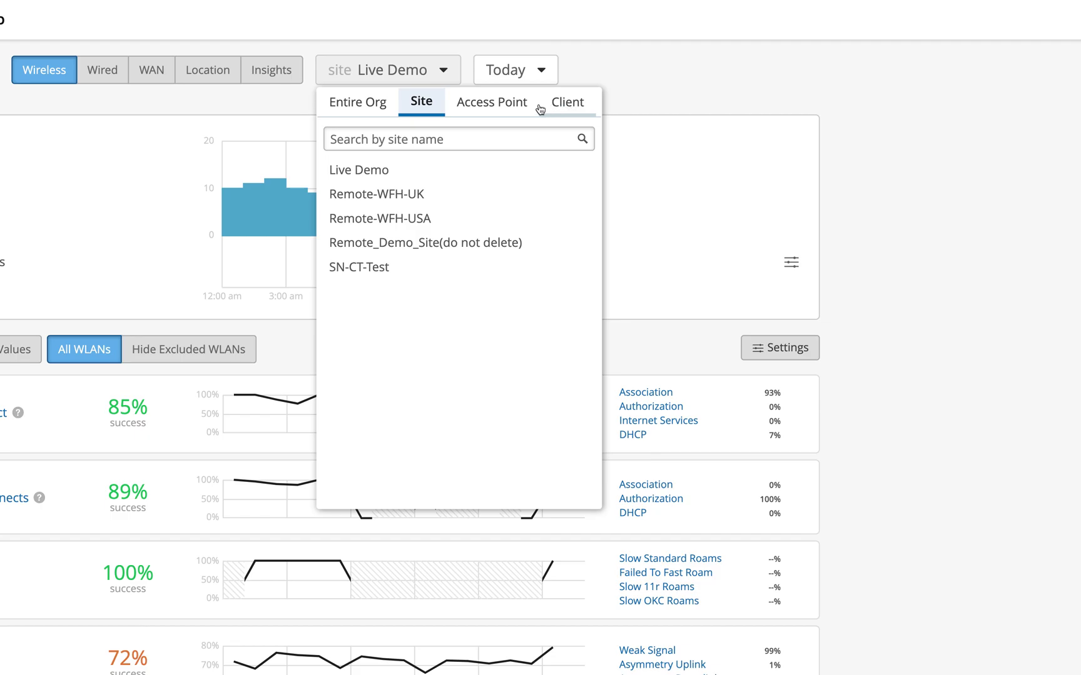
pyautogui.click(360, 103)
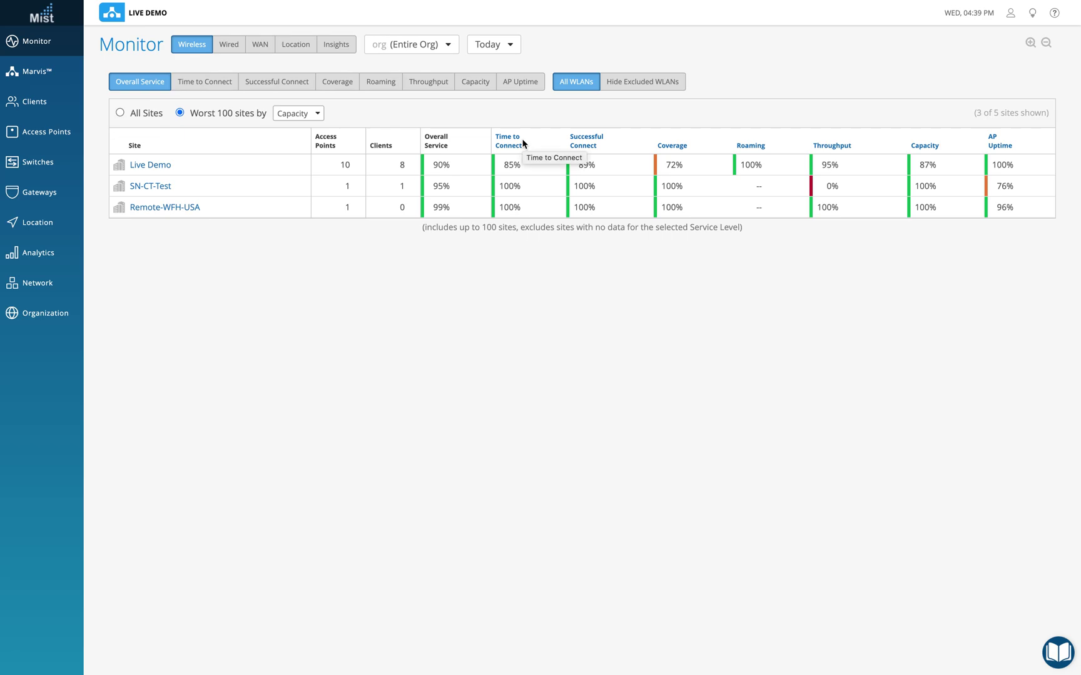
# Scope monitoring to the Live Demo site
pyautogui.click(449, 45)
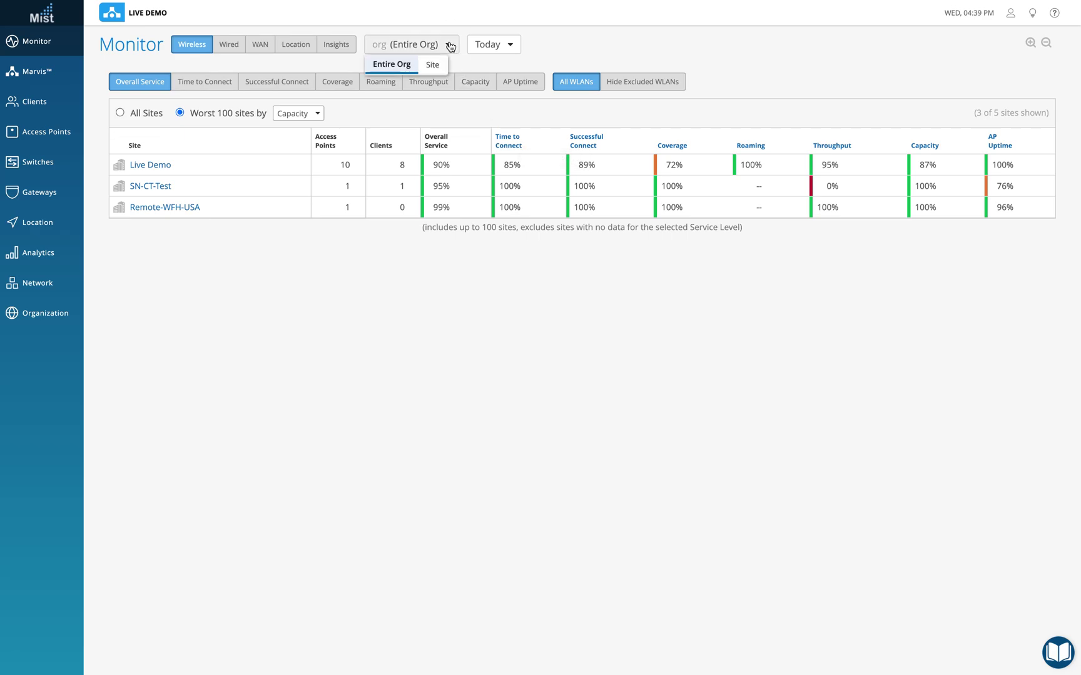
pyautogui.click(432, 67)
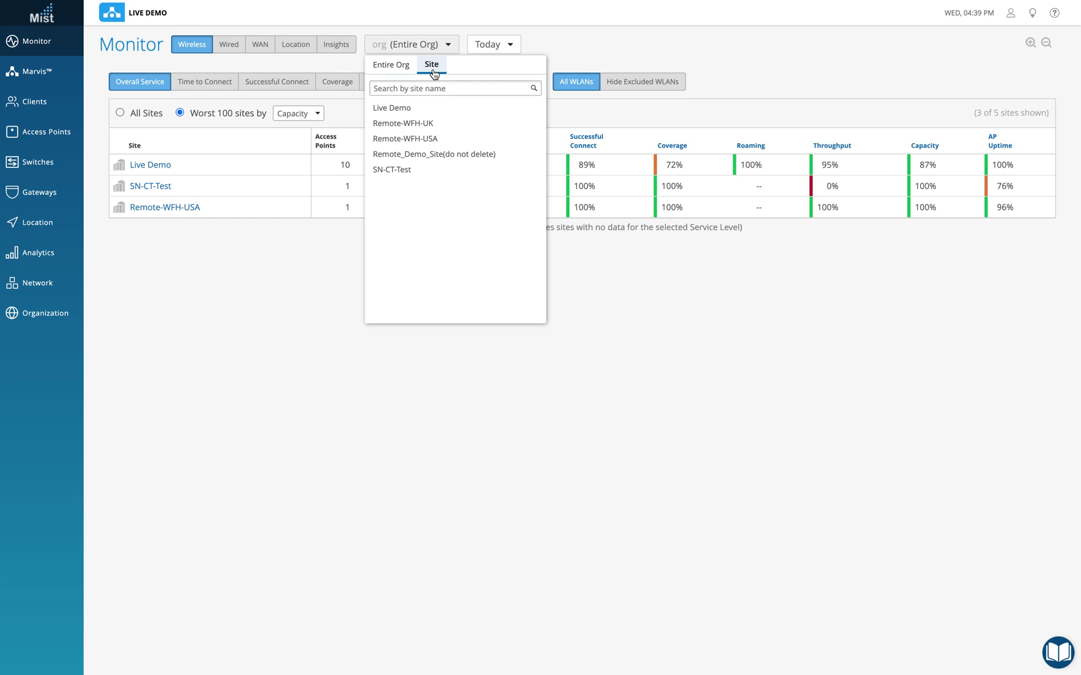
pyautogui.click(414, 109)
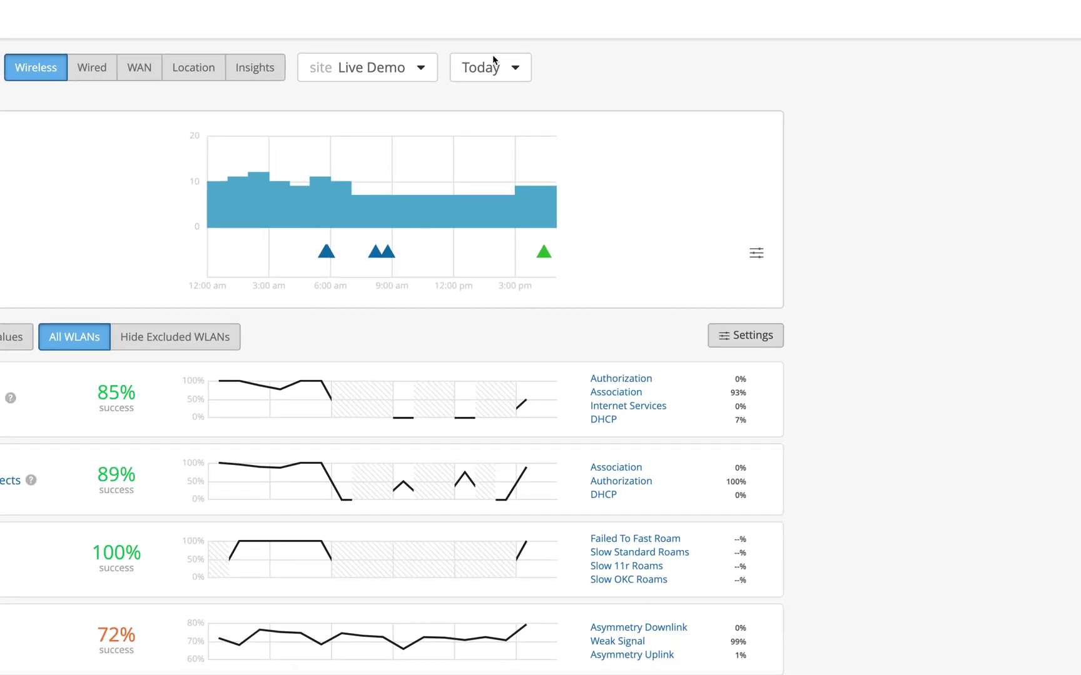
# Narrow the scope to the LD_Marvis access point
pyautogui.click(421, 69)
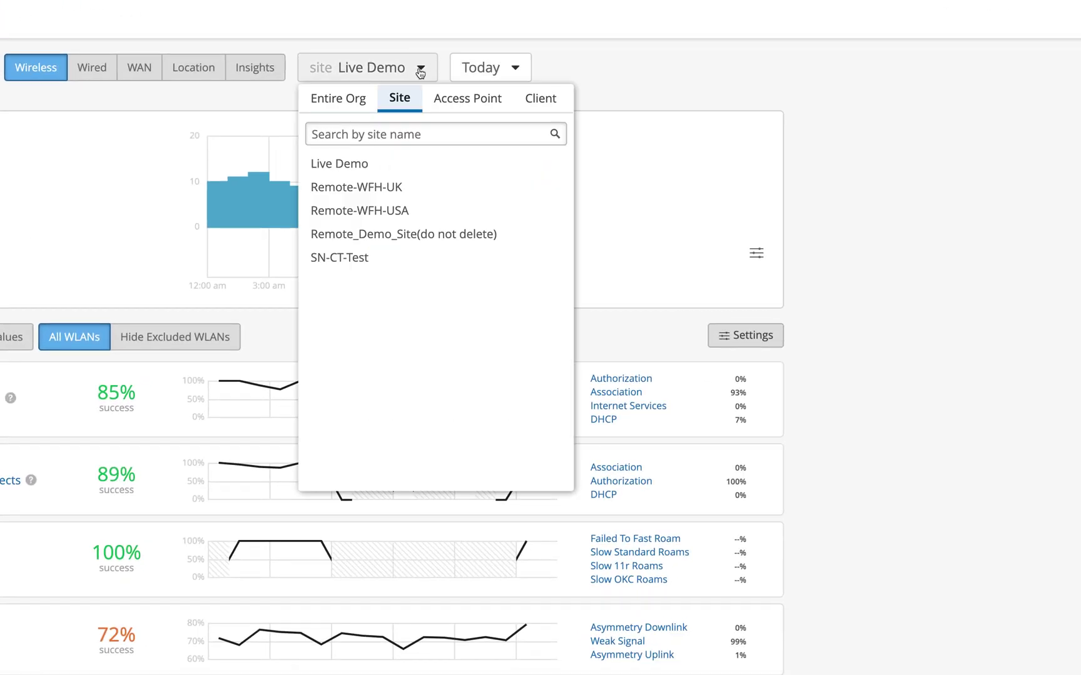
pyautogui.click(456, 100)
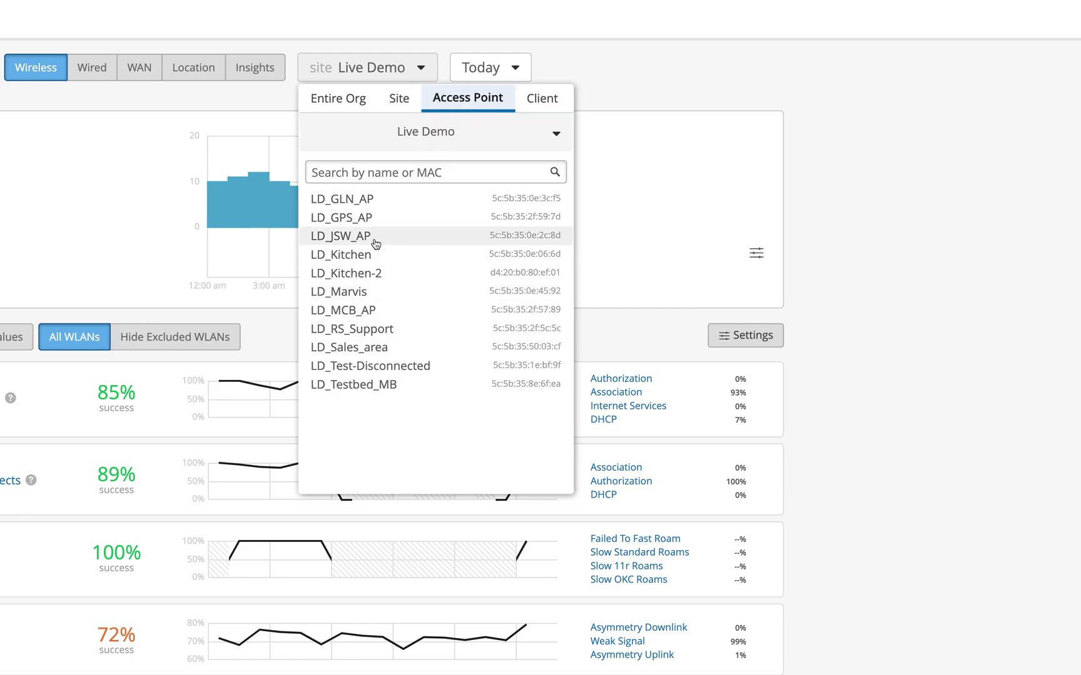
pyautogui.click(356, 293)
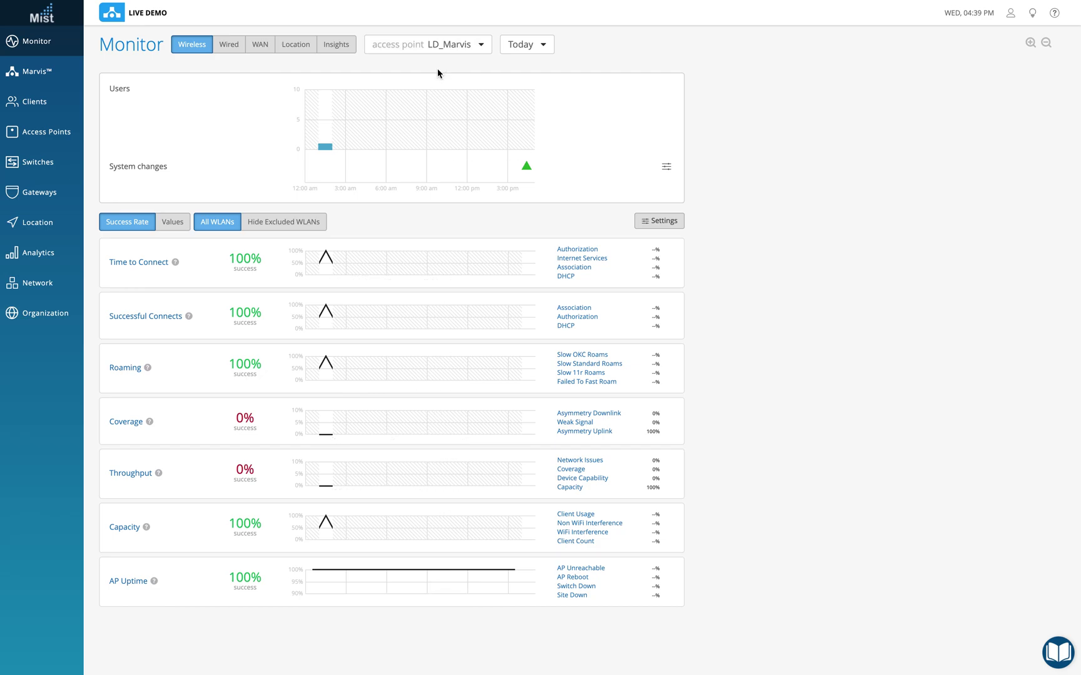
pyautogui.click(482, 48)
# Select the client device vinson from the Client list
pyautogui.click(525, 66)
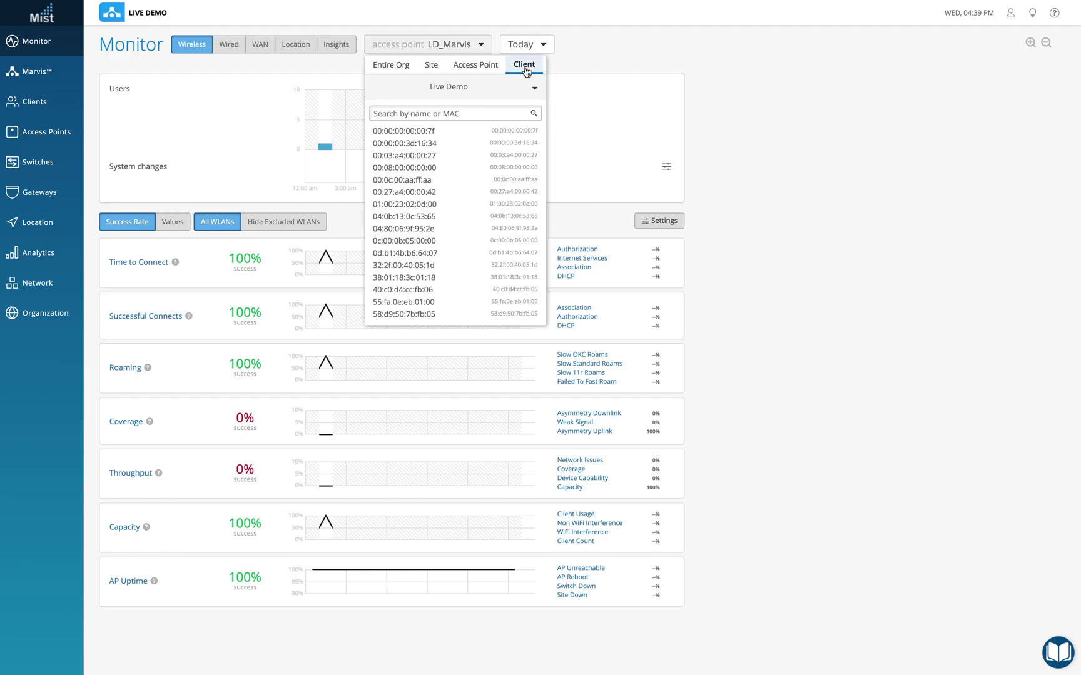
pyautogui.scroll(-10, 420, 232)
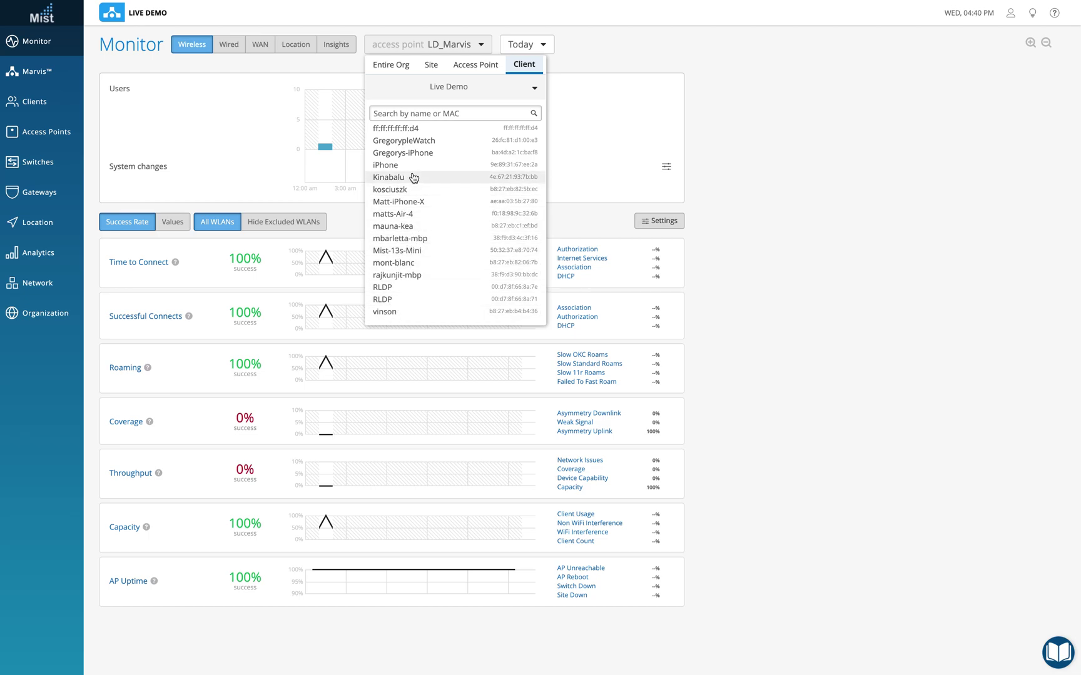
pyautogui.click(396, 315)
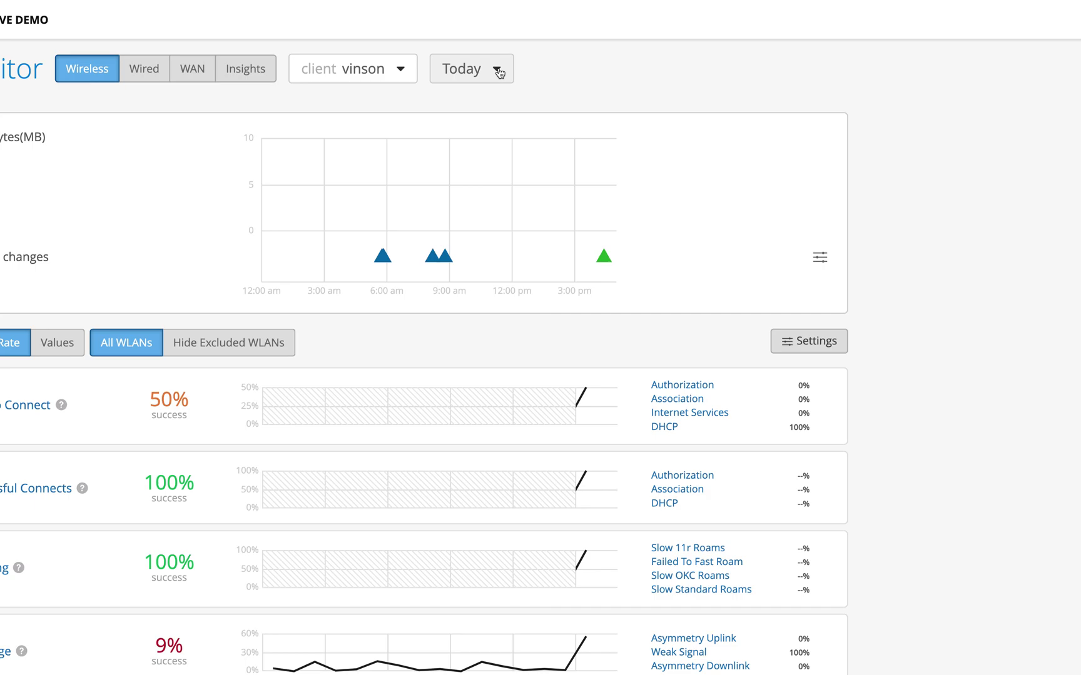
# Change the time range from Today to Last 7 Days
pyautogui.click(498, 72)
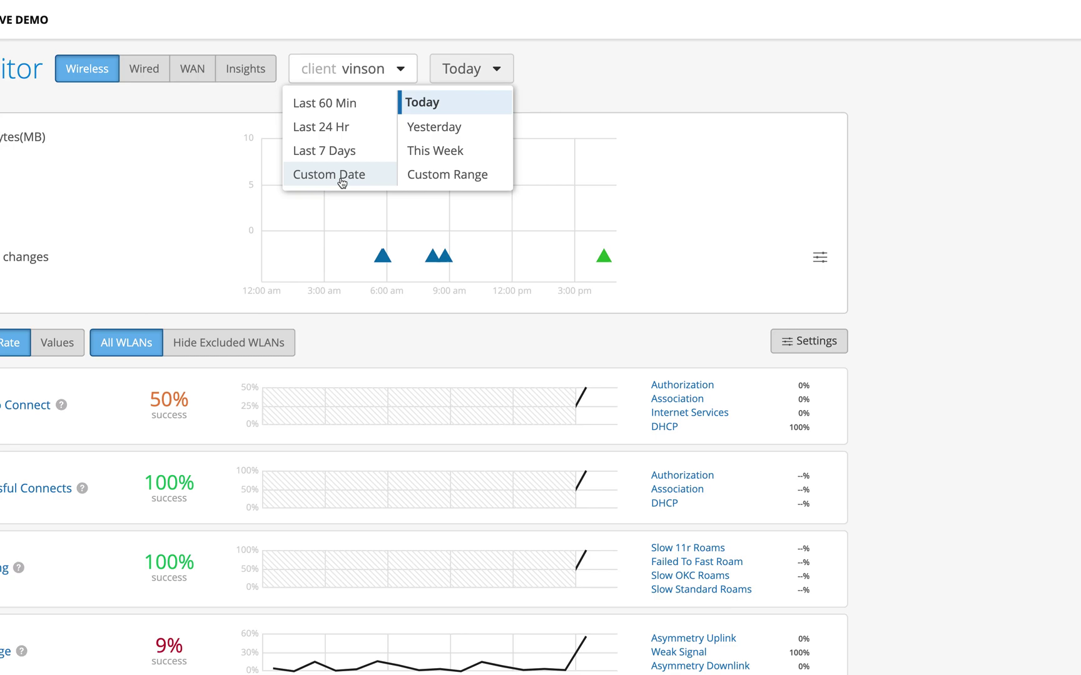
pyautogui.click(333, 152)
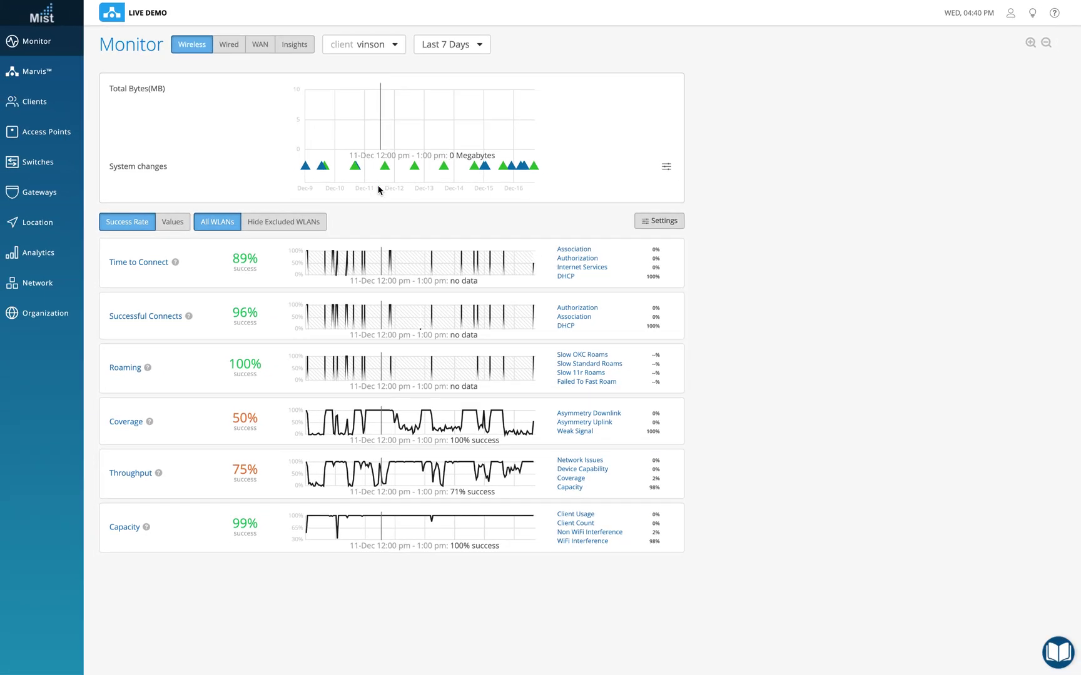
# Return the monitoring scope to the Live Demo site
pyautogui.click(384, 47)
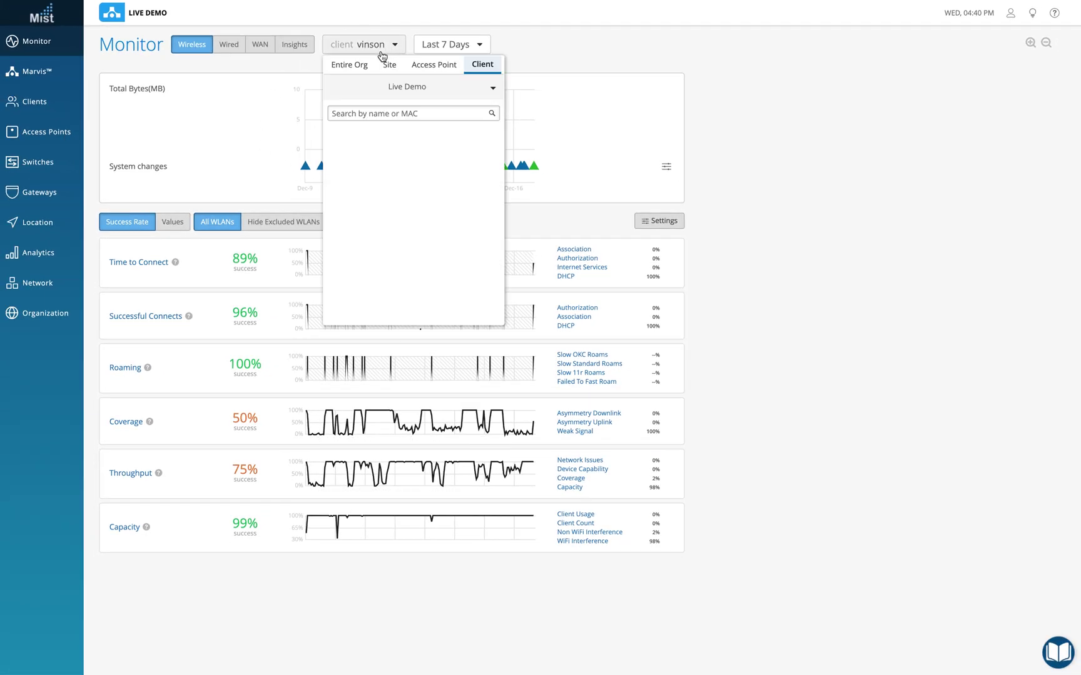
pyautogui.click(386, 63)
pyautogui.click(354, 110)
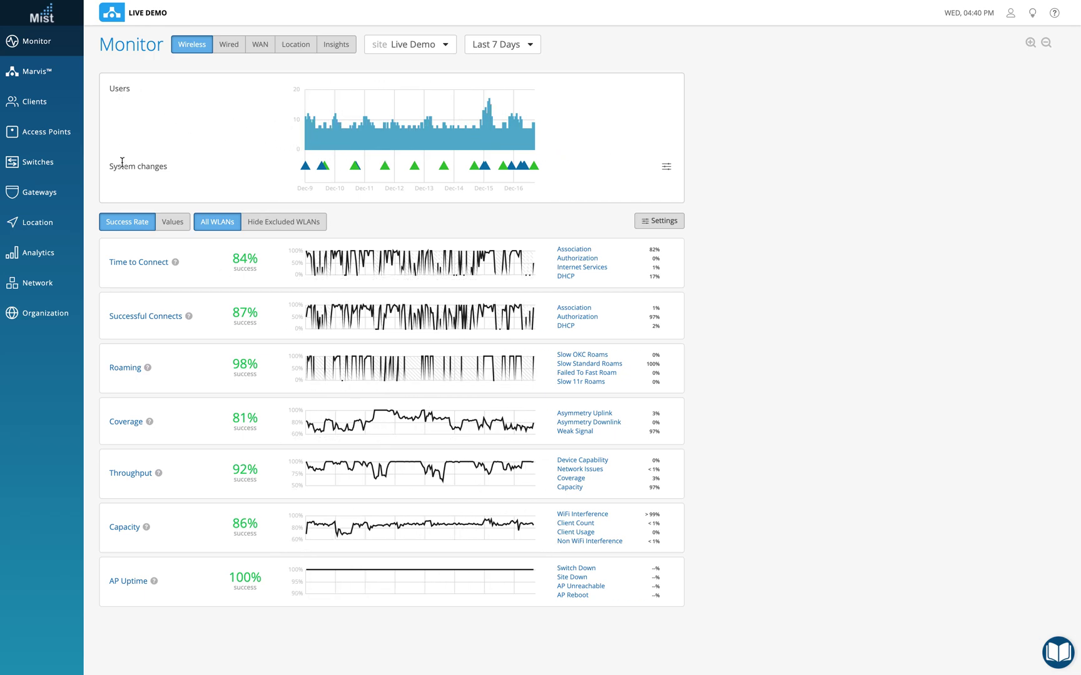
# Inspect the System changes event markers on the Users chart
pyautogui.moveTo(114, 166); pyautogui.dragTo(154, 166)
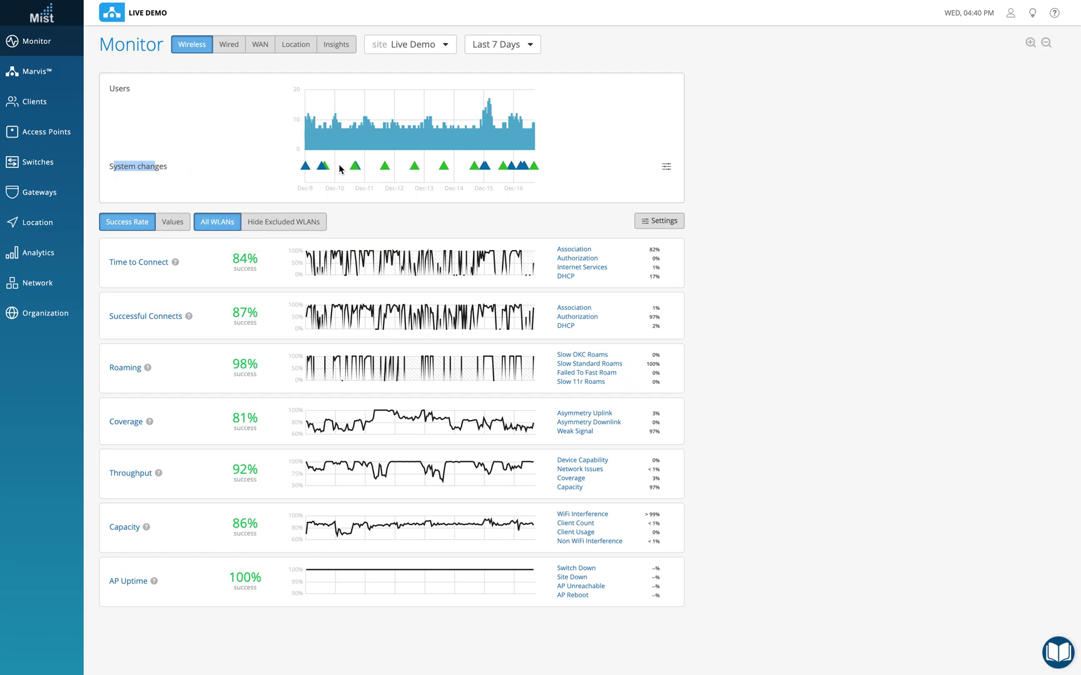
pyautogui.moveTo(306, 168)
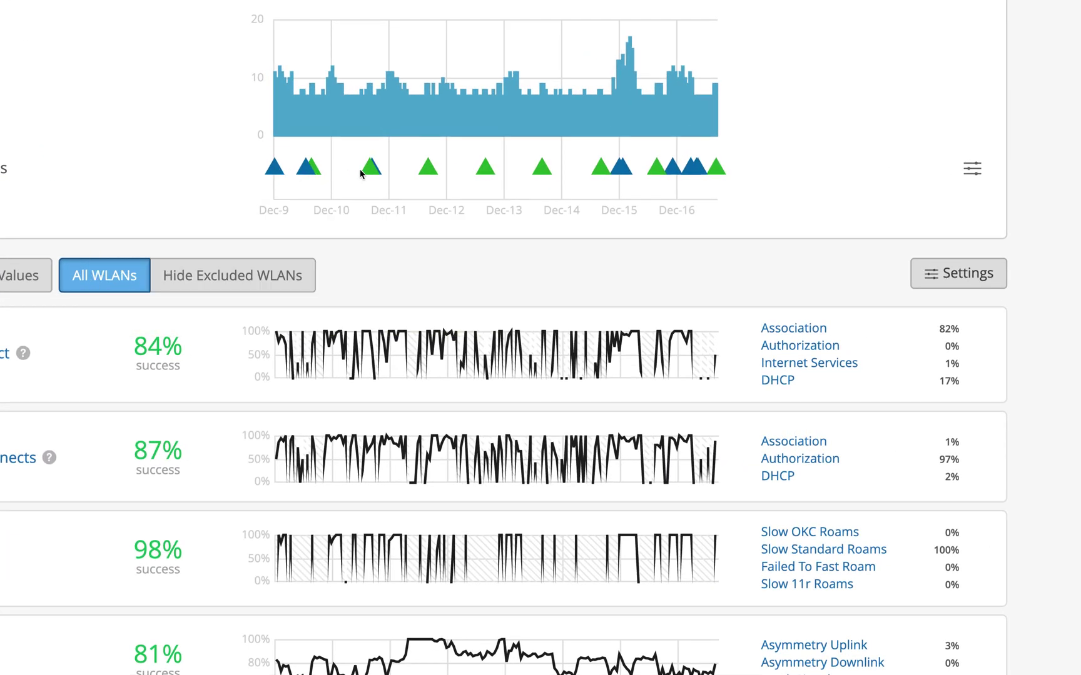
pyautogui.moveTo(492, 173)
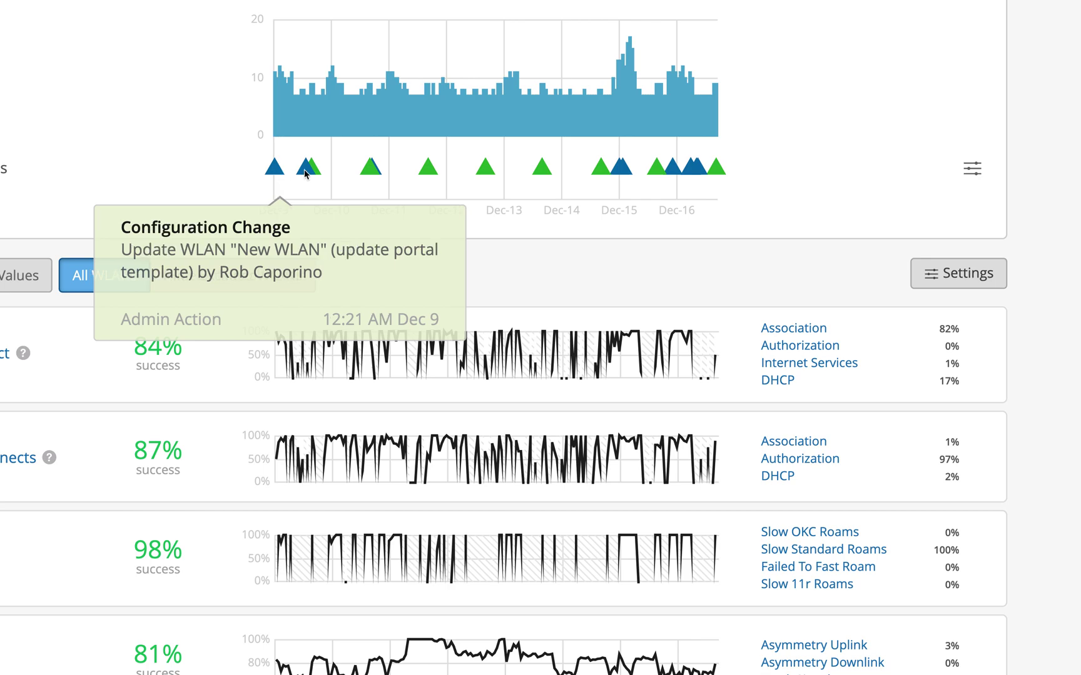
pyautogui.moveTo(372, 173)
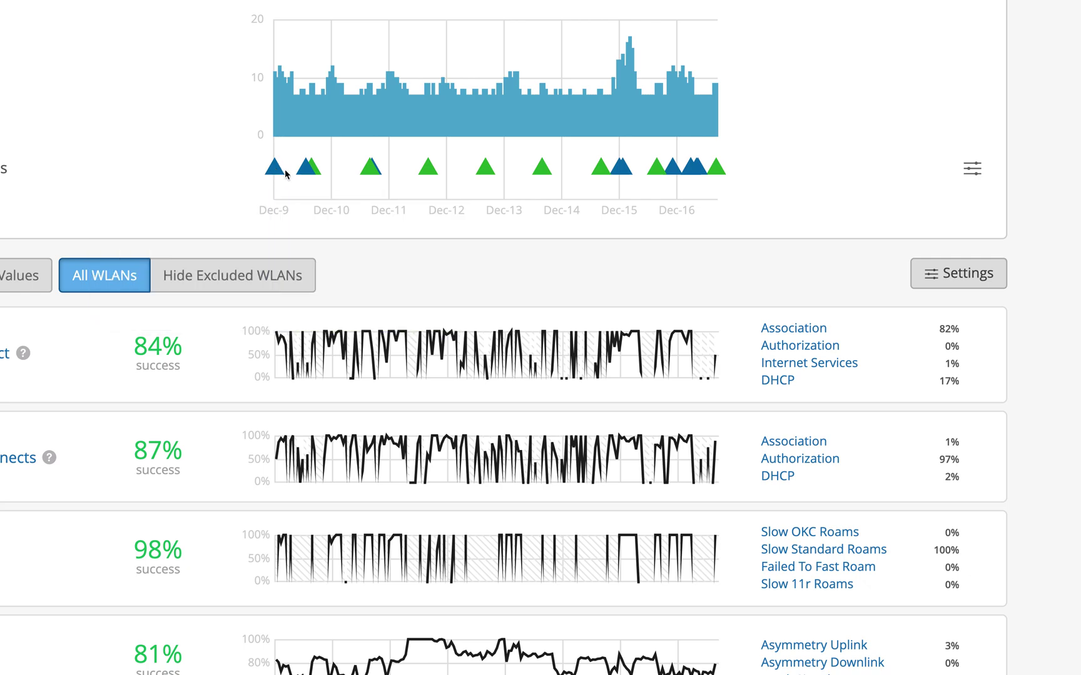
pyautogui.moveTo(275, 82)
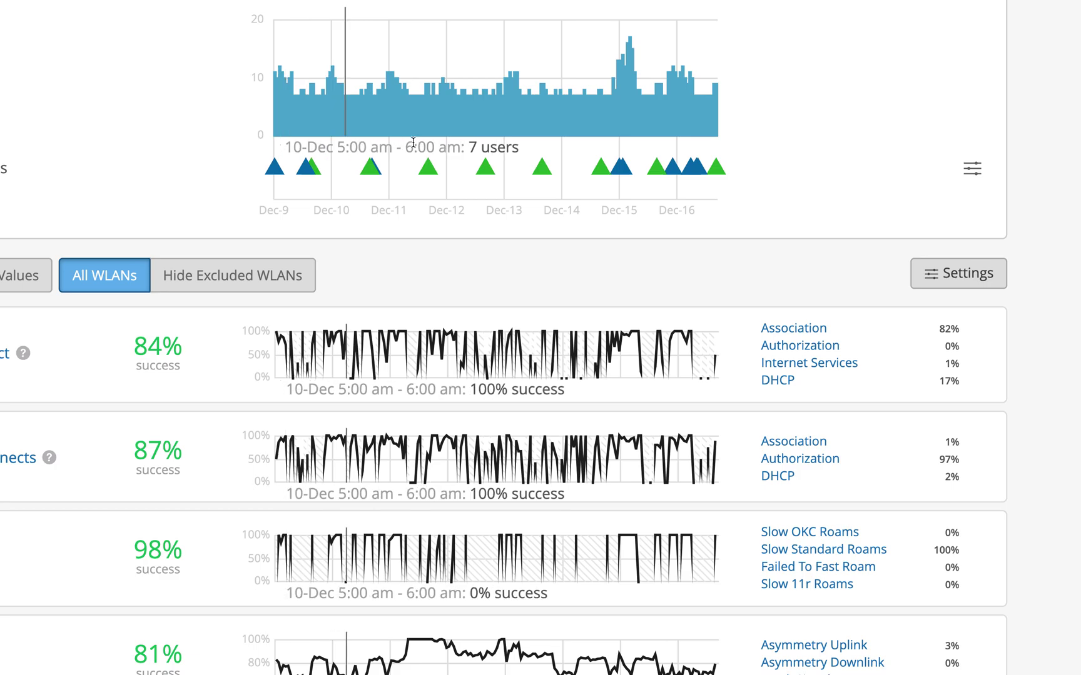
pyautogui.click(974, 172)
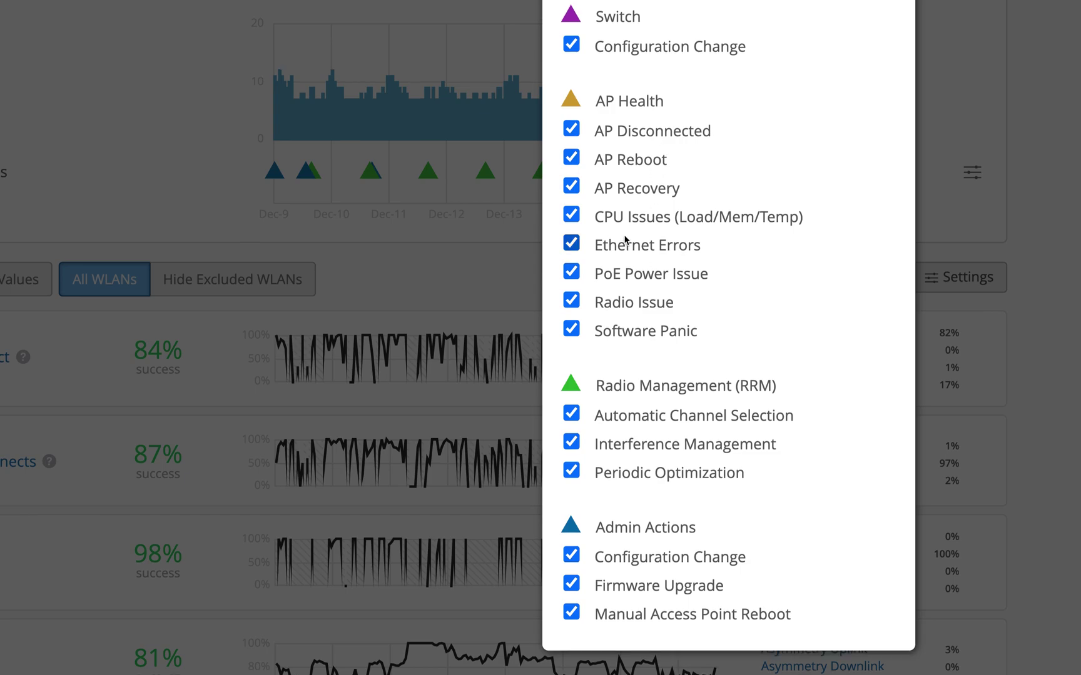
pyautogui.scroll(3, 625, 242)
pyautogui.scroll(-3, 625, 240)
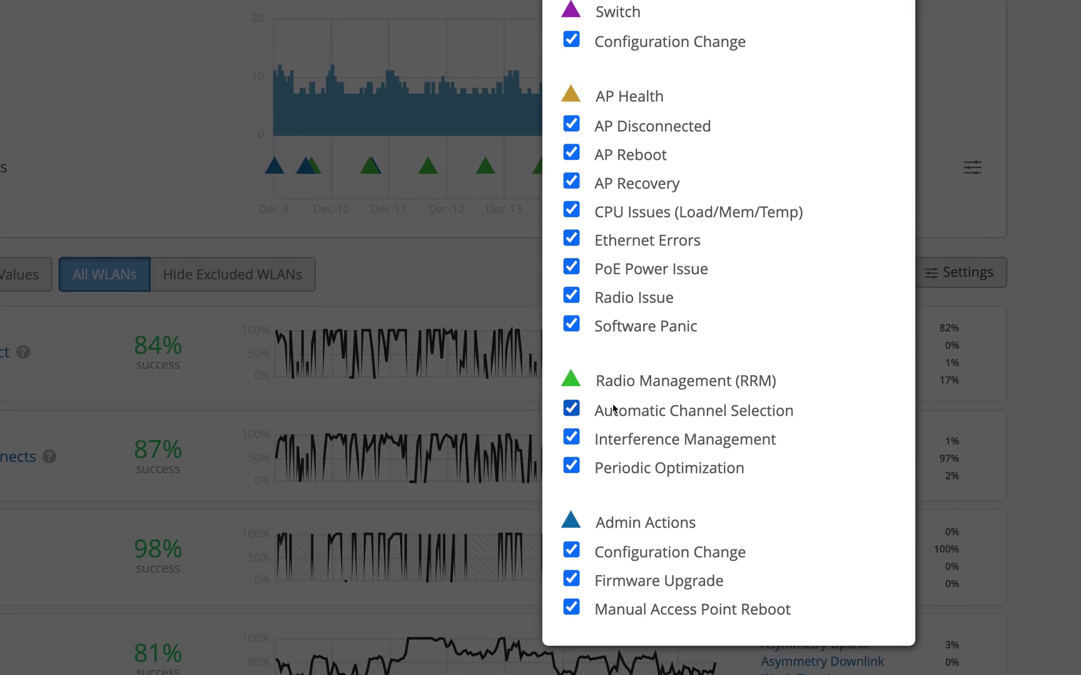
pyautogui.scroll(-1, 613, 408)
pyautogui.scroll(4, 610, 403)
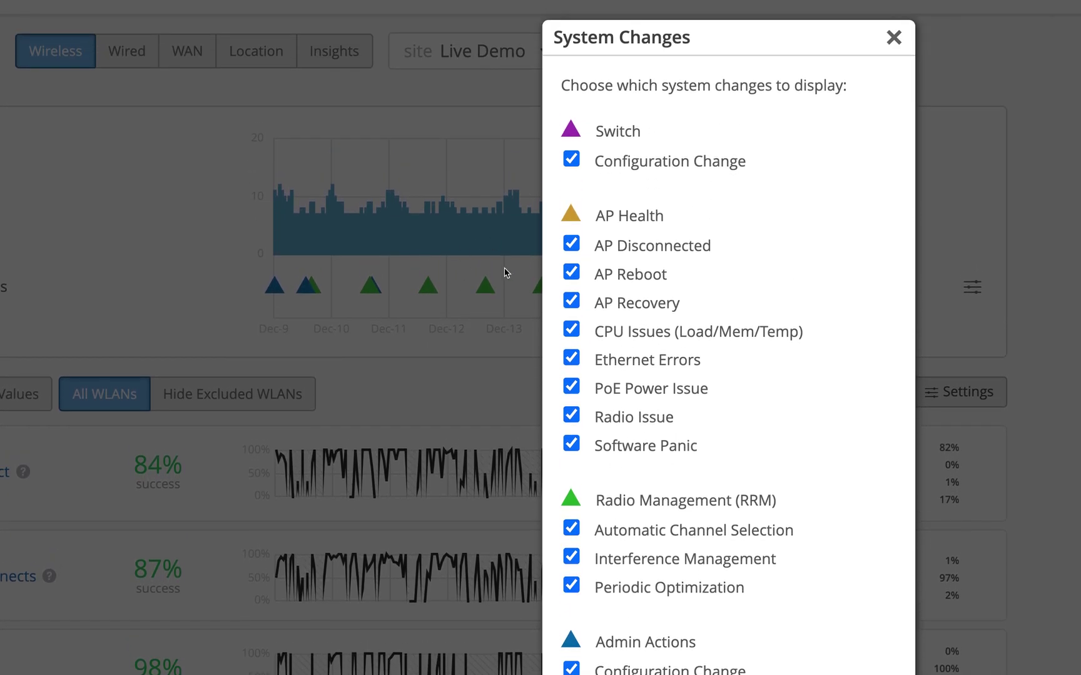
pyautogui.click(893, 39)
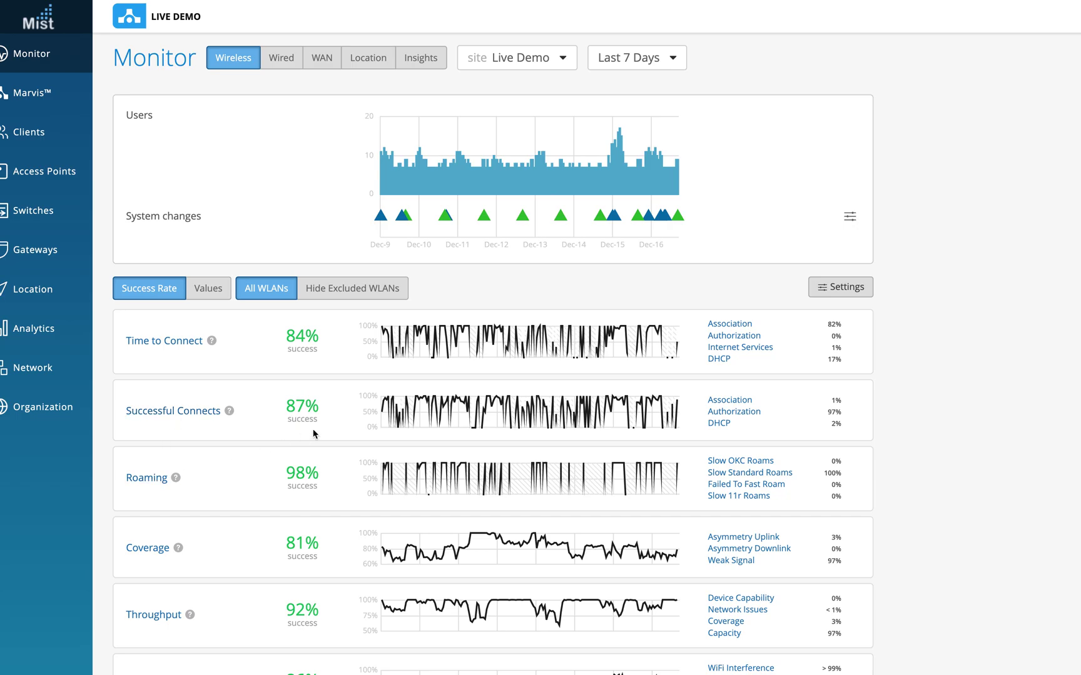
# Toggle the service levels to raw values, then back to Success Rate percentages
pyautogui.click(213, 291)
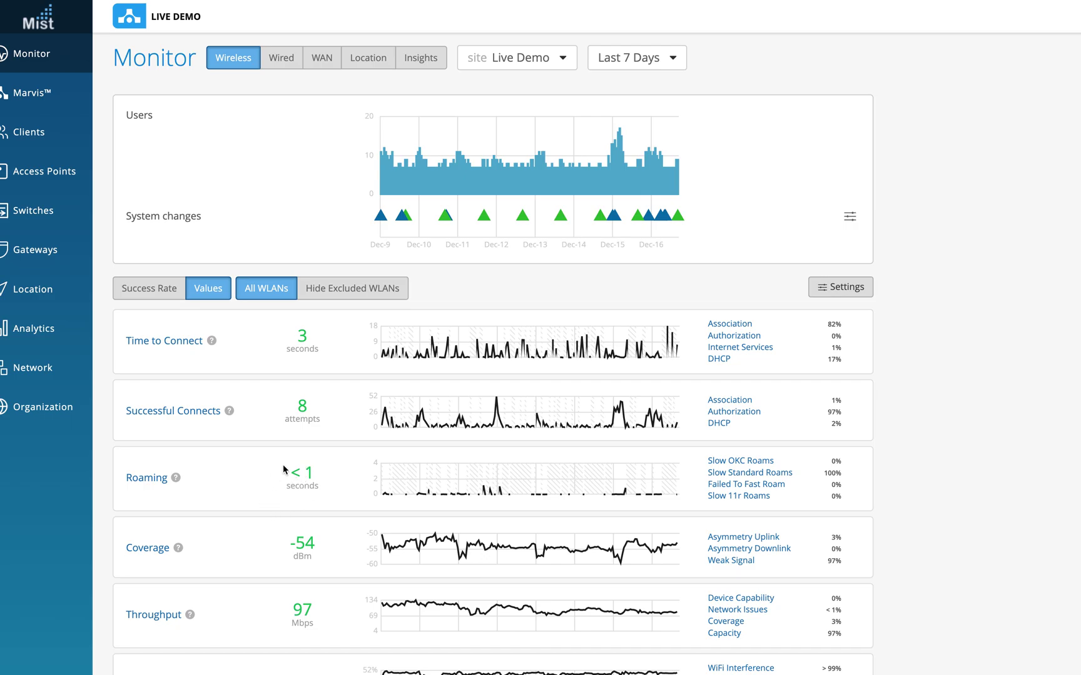
pyautogui.click(151, 292)
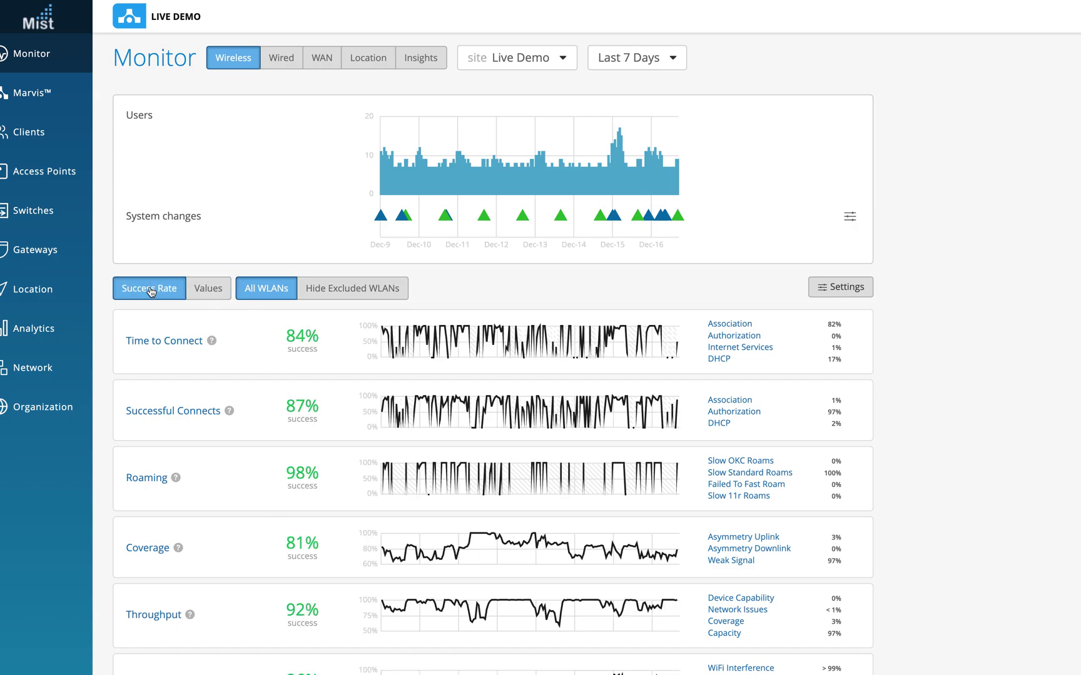
pyautogui.click(822, 293)
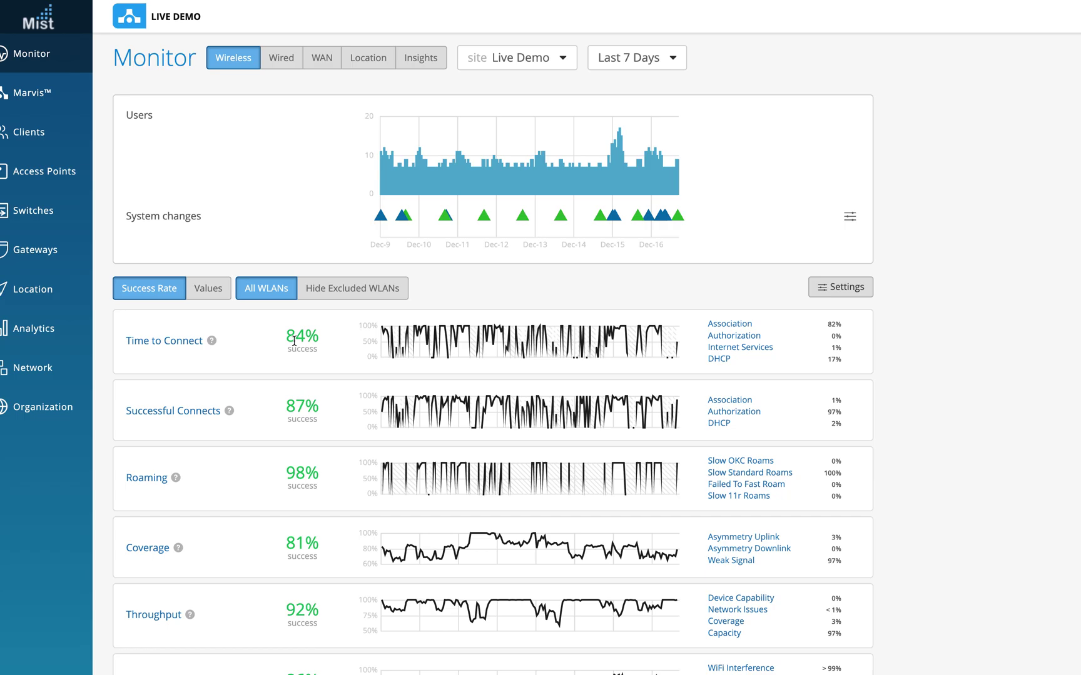
# Open the Customize Service Levels dialog from the Settings button
pyautogui.click(821, 287)
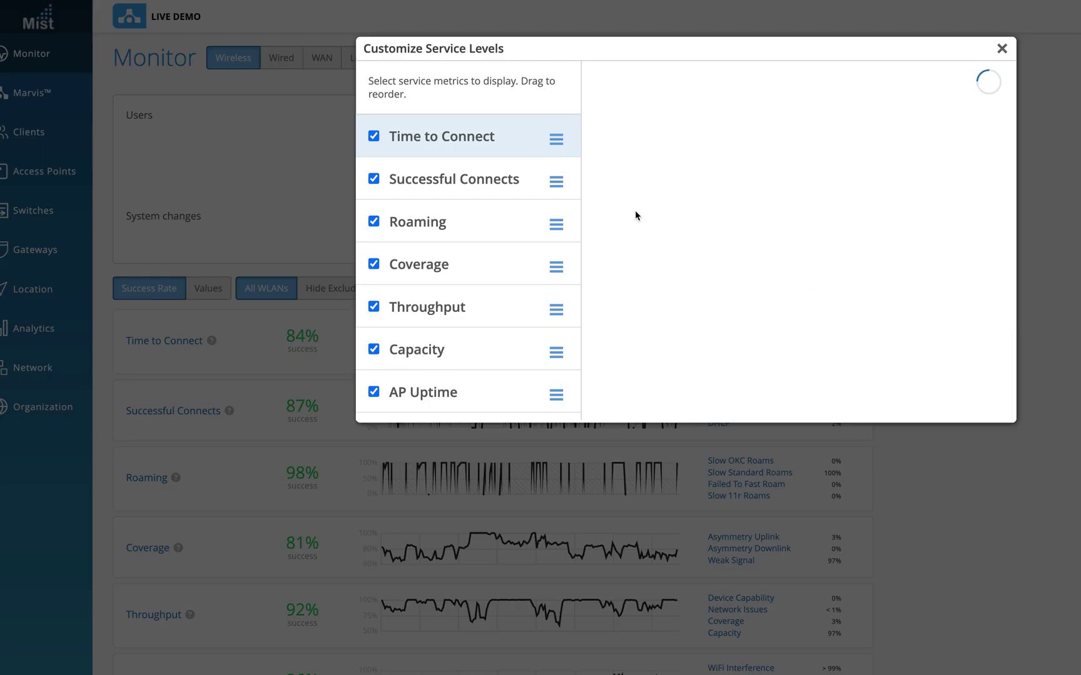
# Review the 2-second Time to Connect goal, cancel the threshold change, then view Successful Connects
pyautogui.click(499, 144)
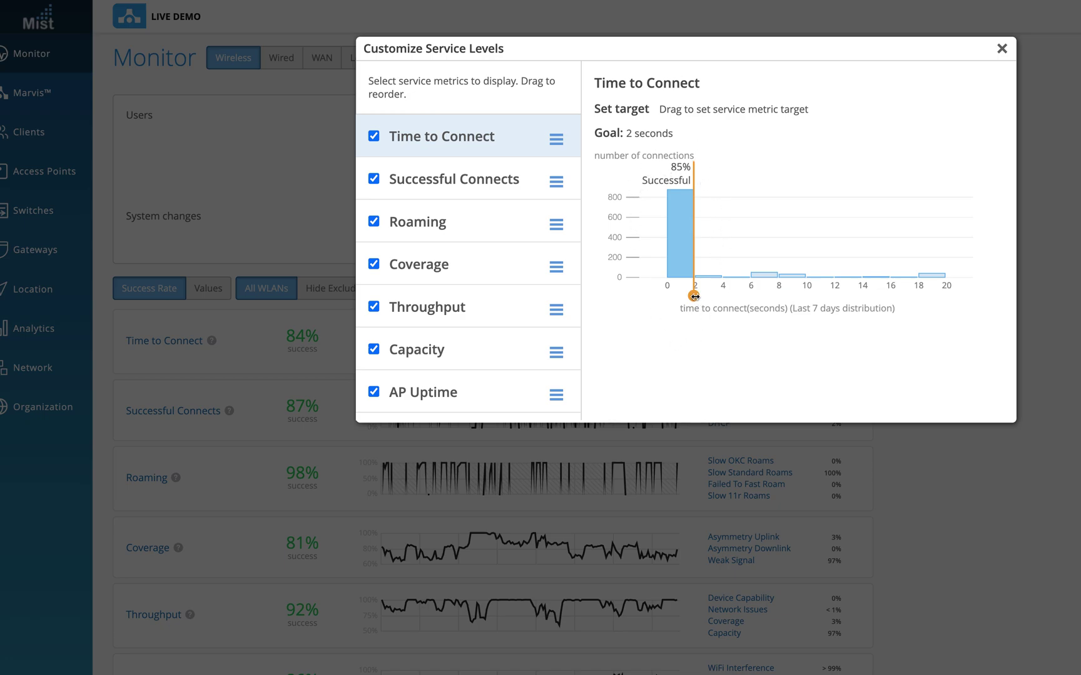
pyautogui.moveTo(694, 297)
pyautogui.mouseDown()
pyautogui.moveTo(807, 288)
pyautogui.moveTo(695, 299)
pyautogui.mouseUp()
pyautogui.click(813, 167)
pyautogui.click(434, 219)
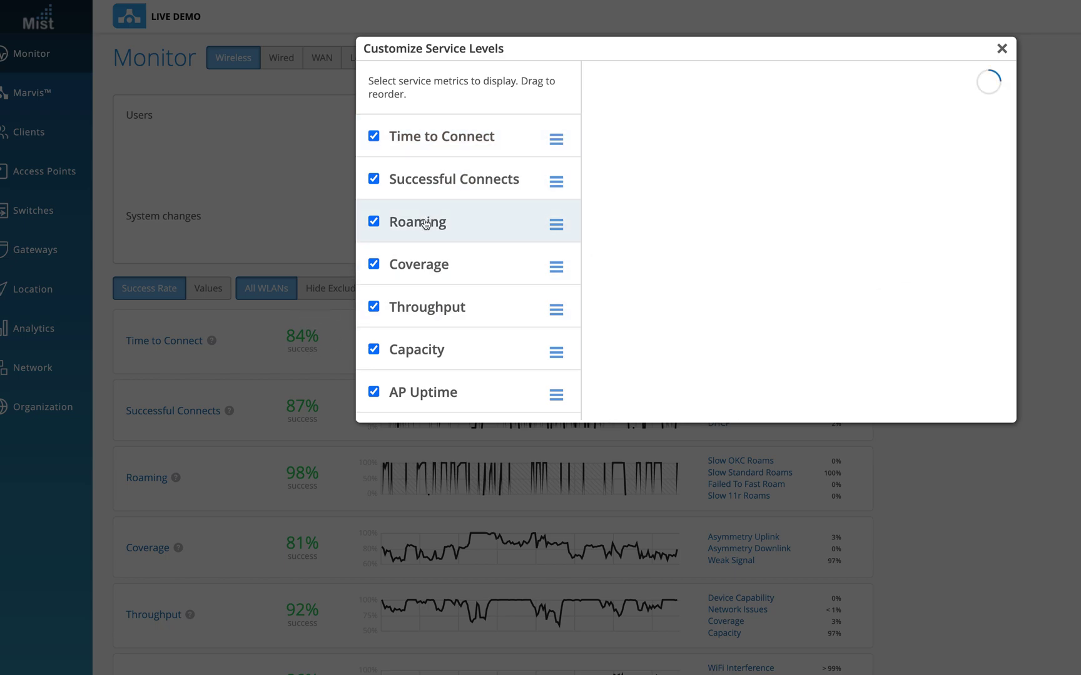
pyautogui.click(446, 180)
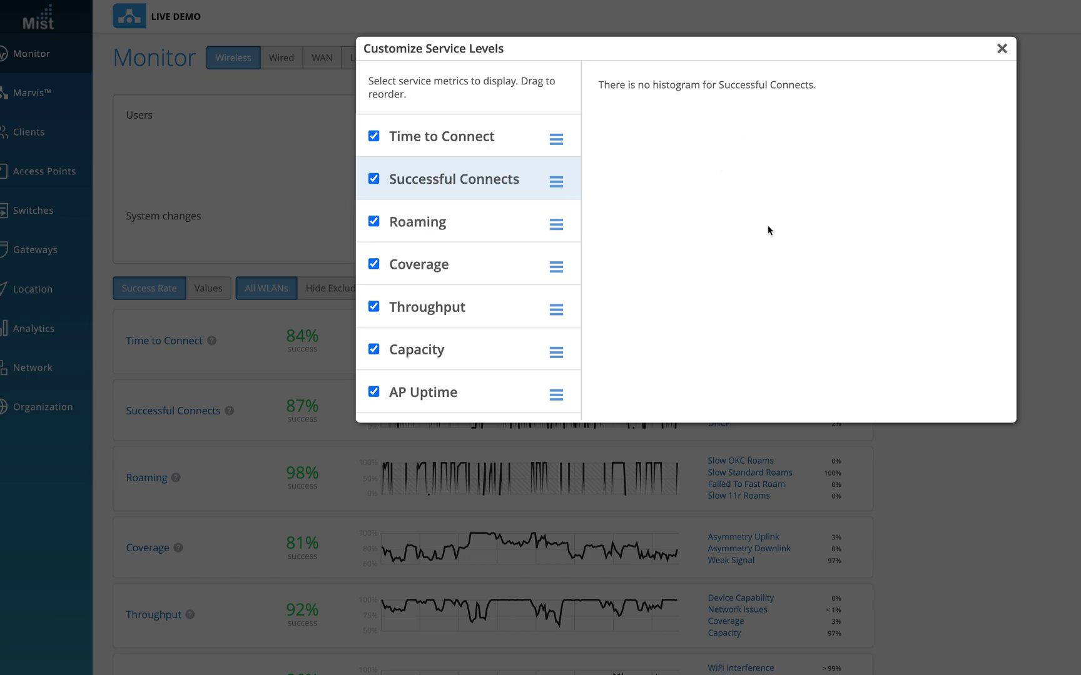
# Review the Roaming (0.2 s), Coverage, Throughput, Capacity and AP Uptime targets, moving AP Uptime fourth
pyautogui.click(436, 223)
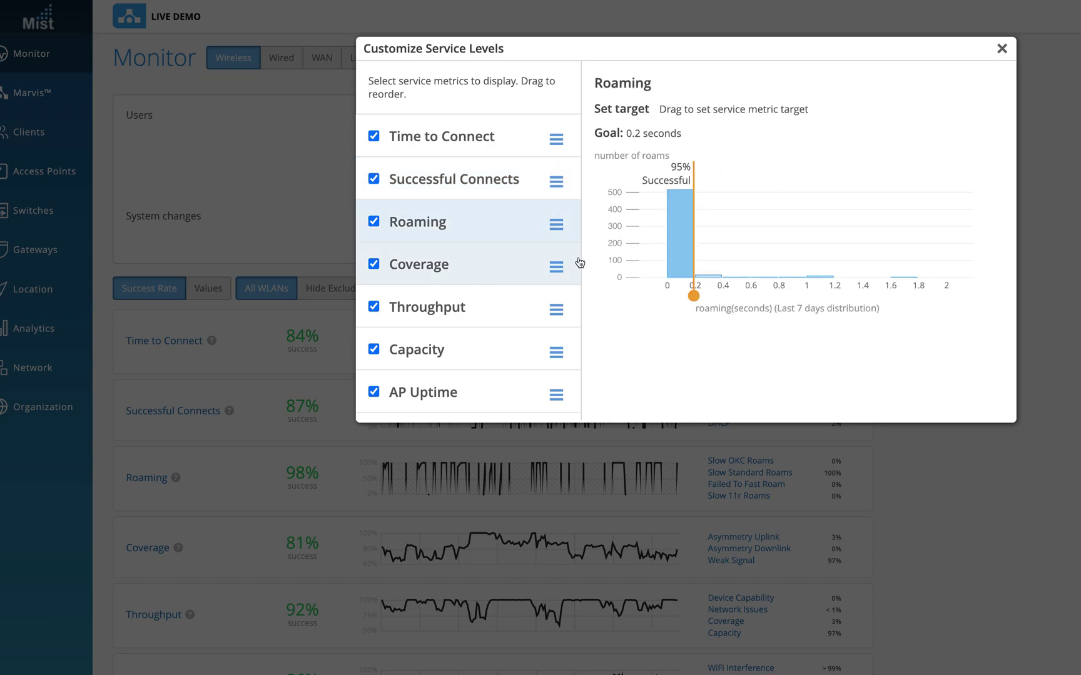
pyautogui.moveTo(681, 134); pyautogui.dragTo(627, 133)
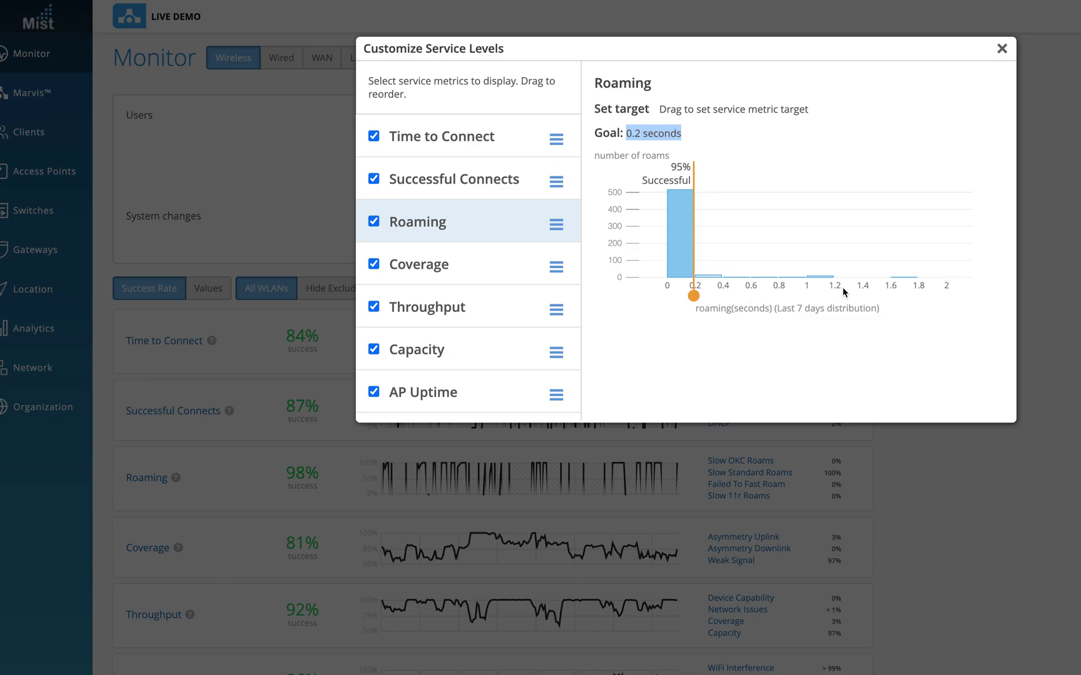
pyautogui.click(429, 266)
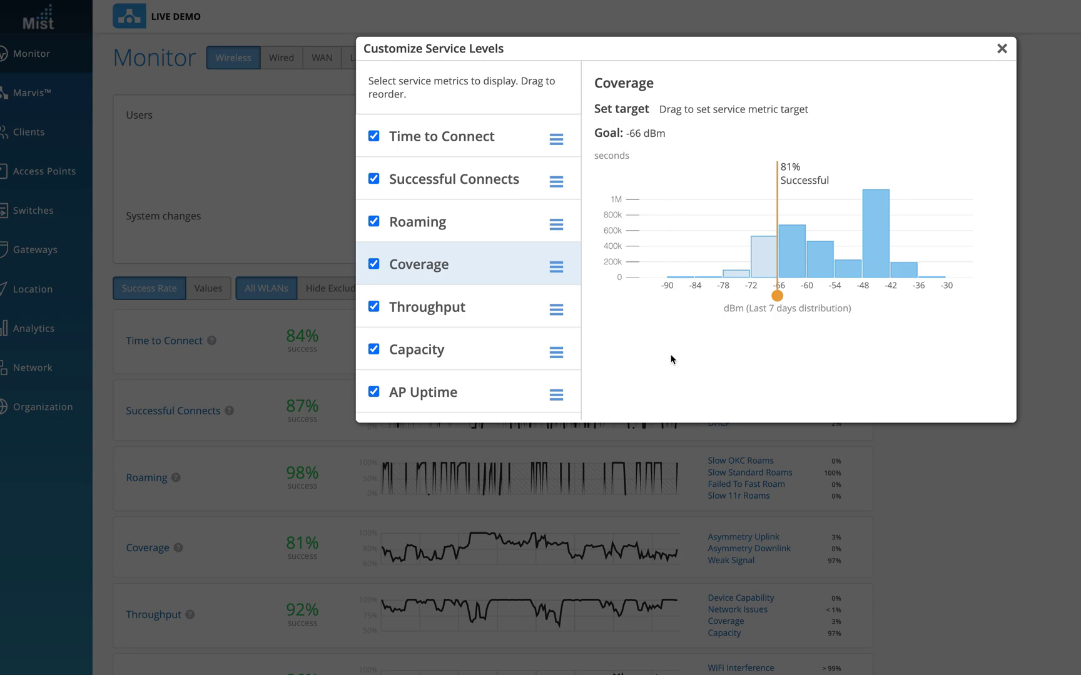
pyautogui.click(448, 311)
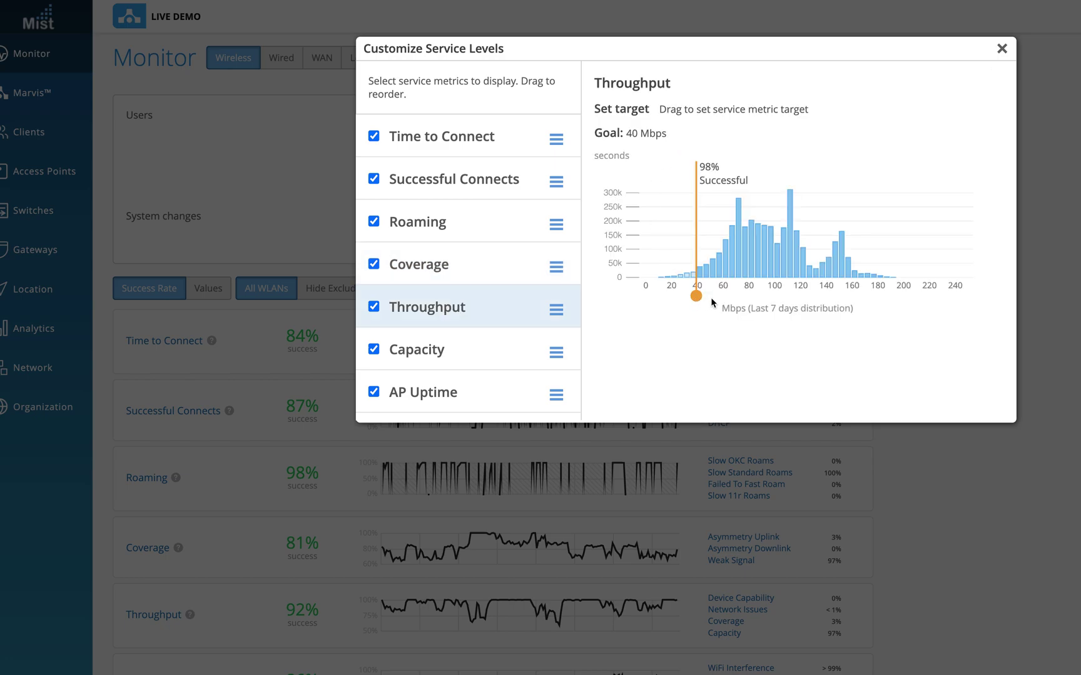
pyautogui.click(469, 356)
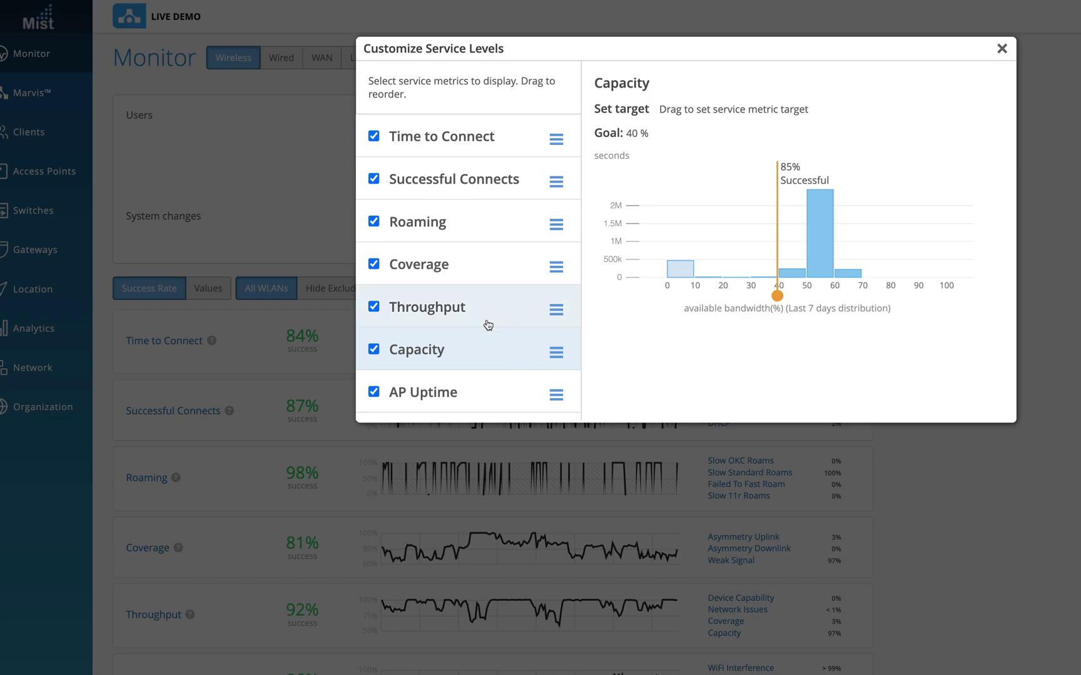
pyautogui.click(441, 393)
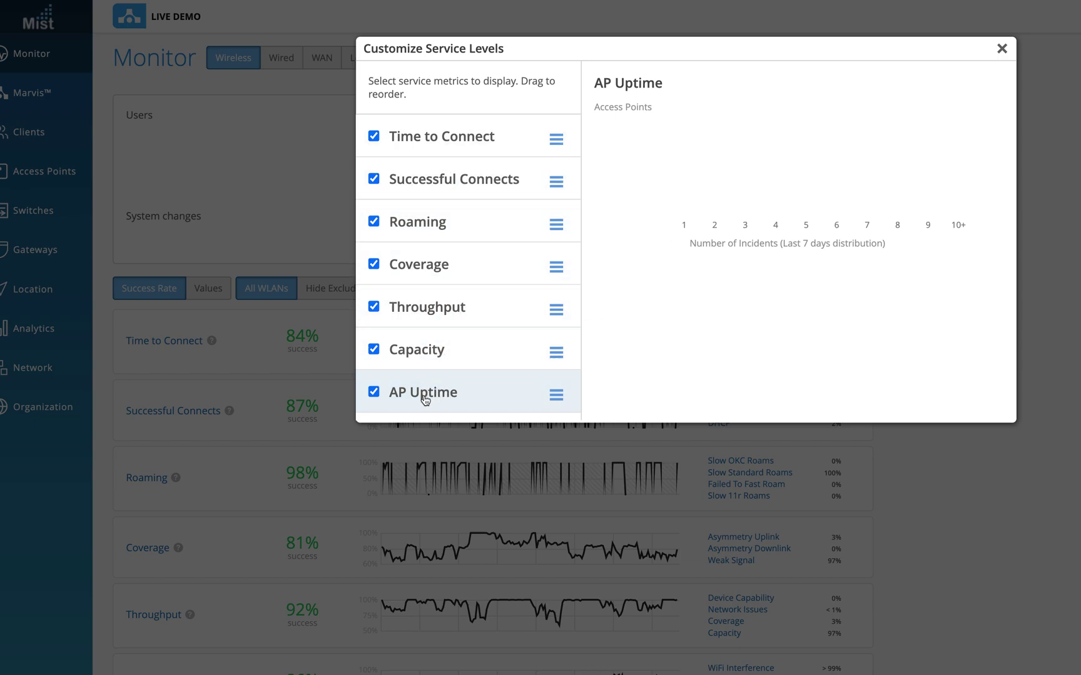
pyautogui.moveTo(424, 400); pyautogui.dragTo(424, 261)
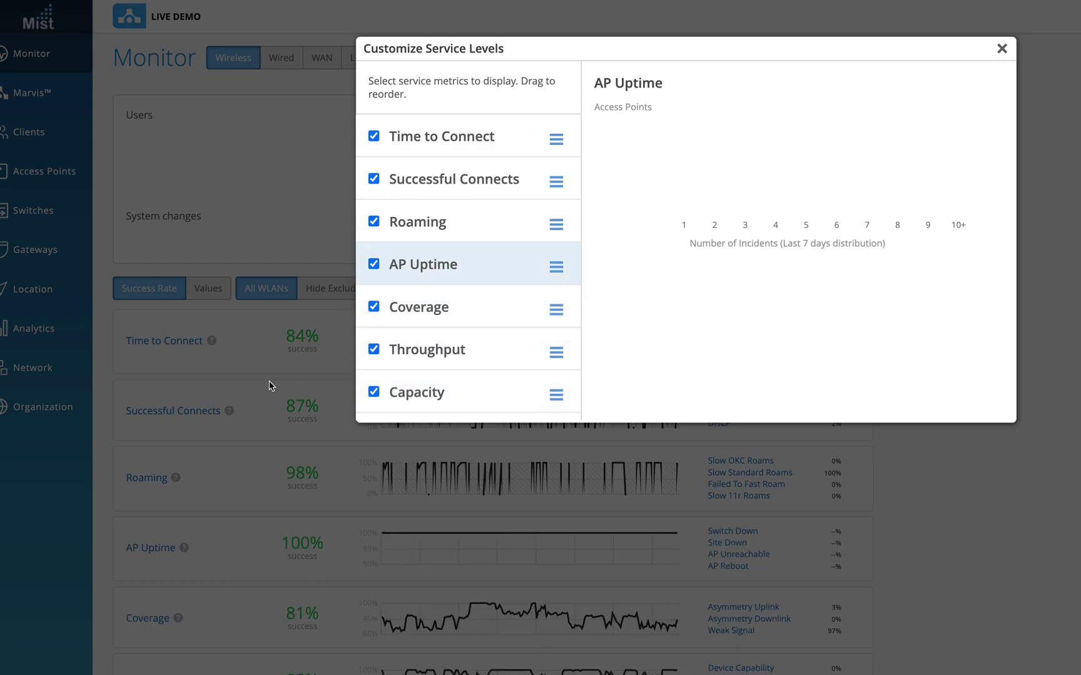
# Return AP Uptime to last in the metric order and close the dialog
pyautogui.moveTo(438, 265); pyautogui.dragTo(436, 399)
pyautogui.moveTo(447, 350); pyautogui.dragTo(450, 418)
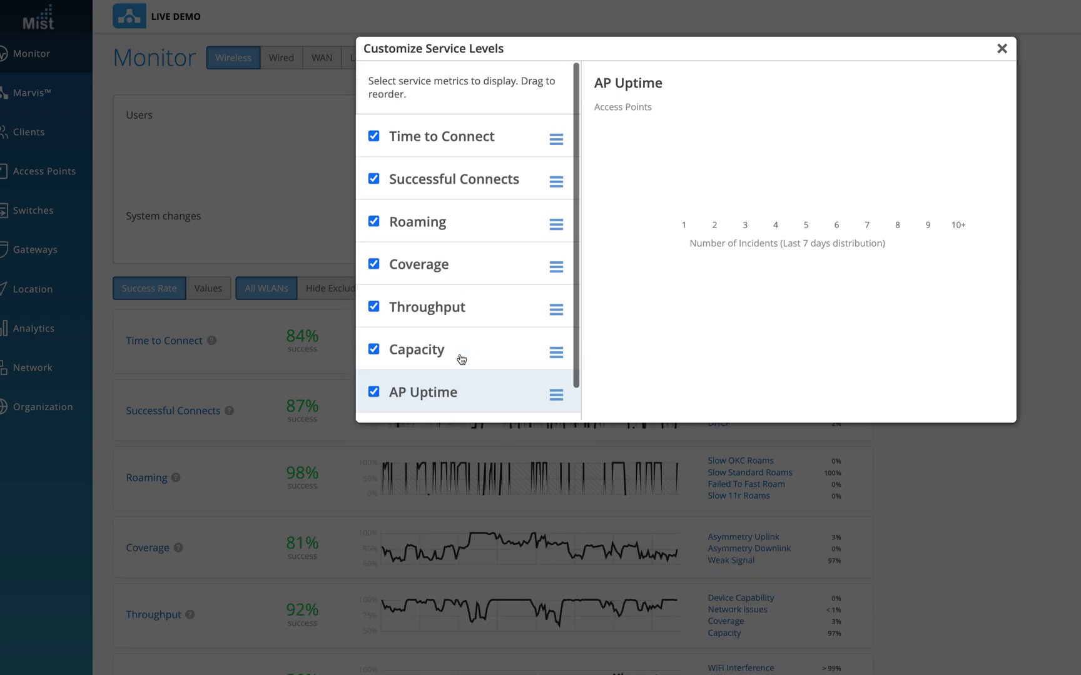
pyautogui.click(1001, 55)
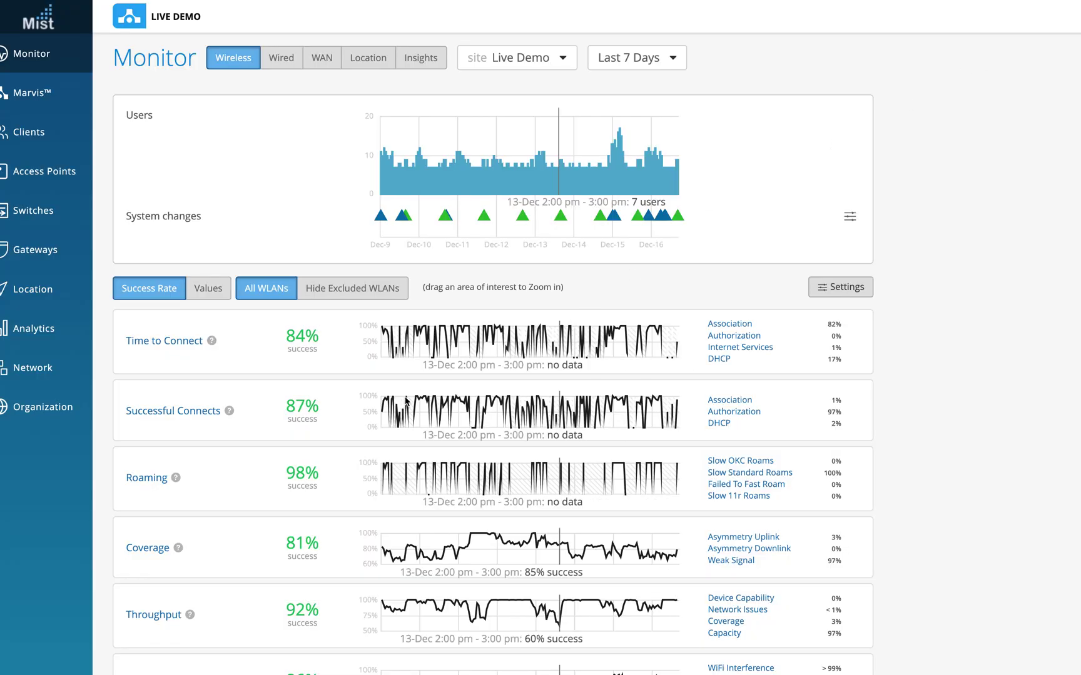
pyautogui.scroll(-1, 921, 428)
pyautogui.scroll(-3, 920, 422)
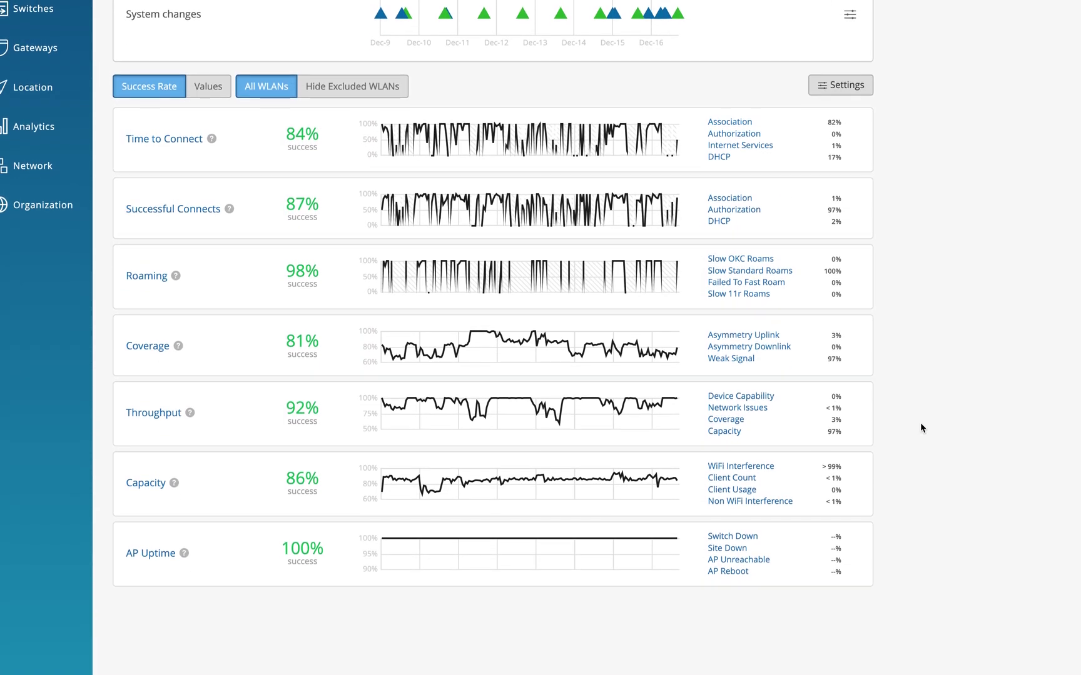
pyautogui.scroll(4, 921, 423)
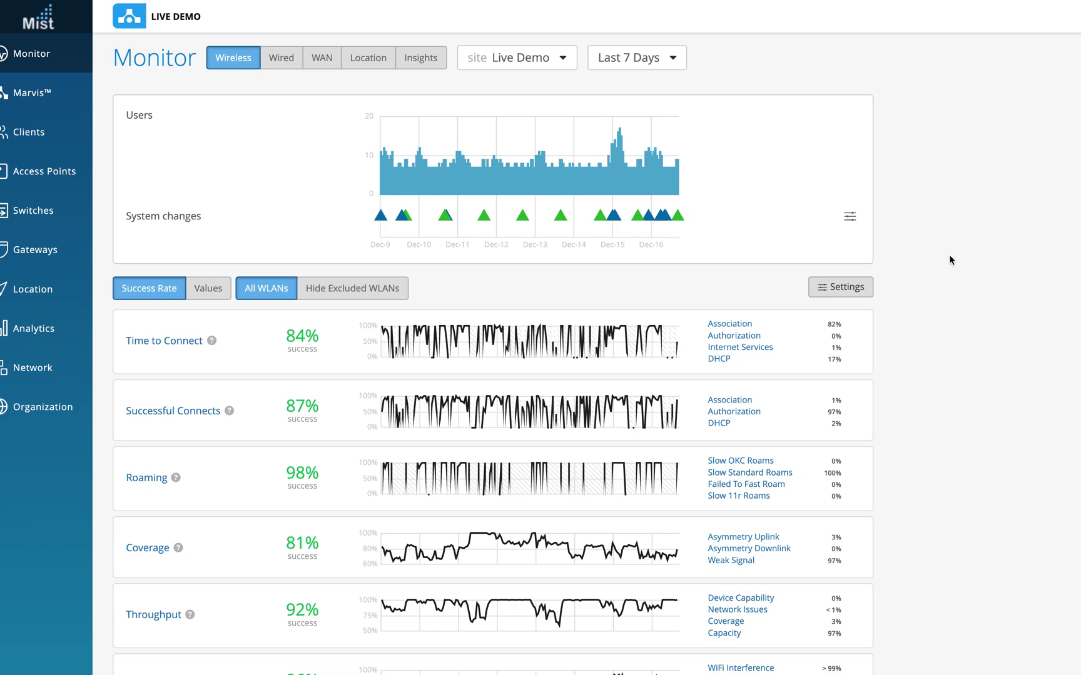
pyautogui.scroll(-1, 932, 332)
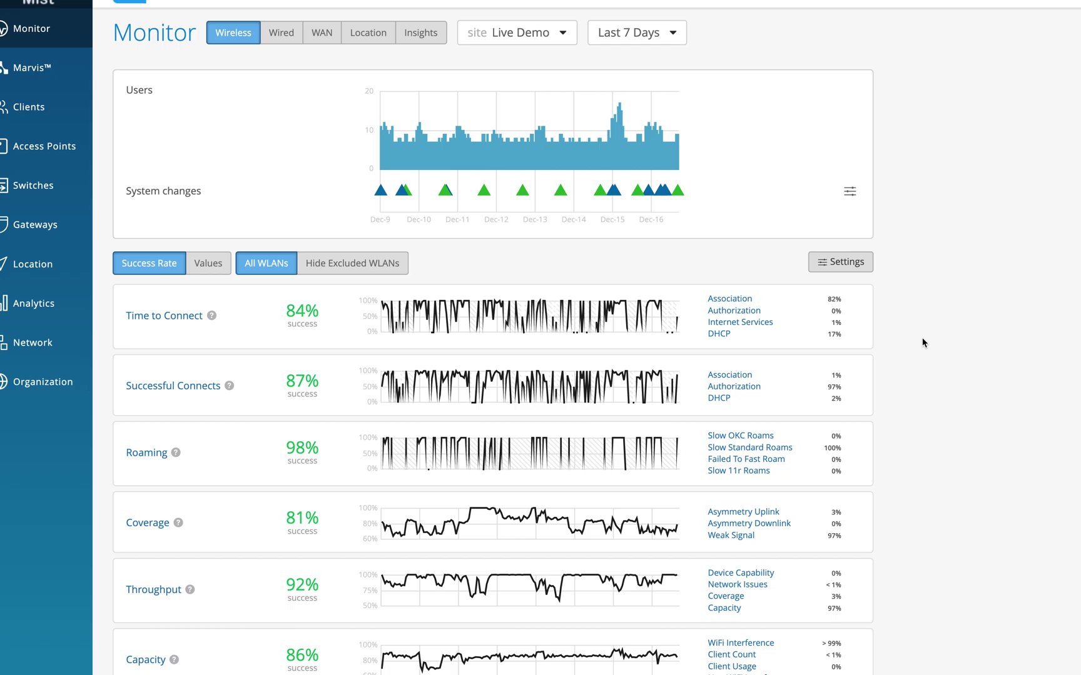
pyautogui.scroll(-2, 924, 342)
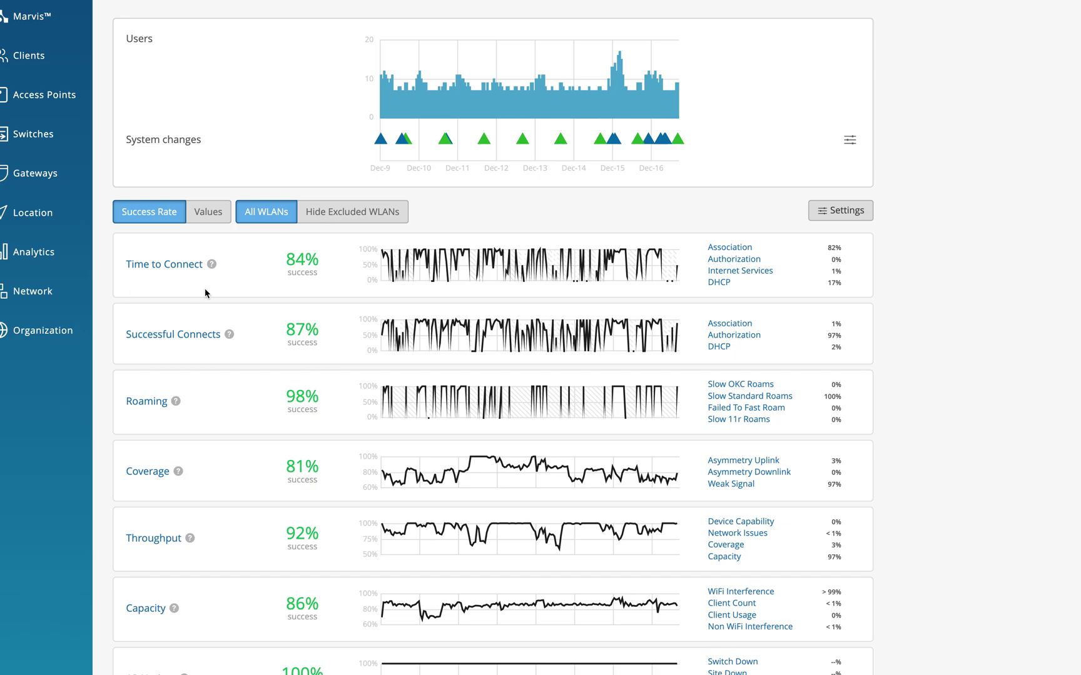
pyautogui.moveTo(191, 538)
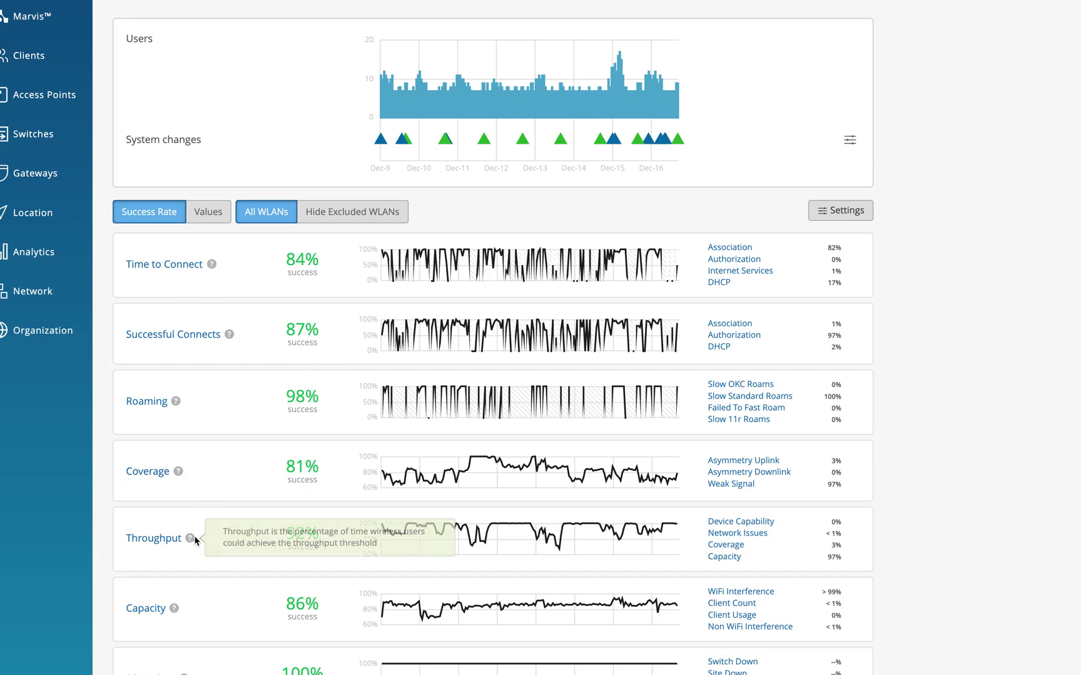
pyautogui.scroll(-1, 194, 539)
pyautogui.scroll(-3, 193, 541)
pyautogui.scroll(8, 239, 470)
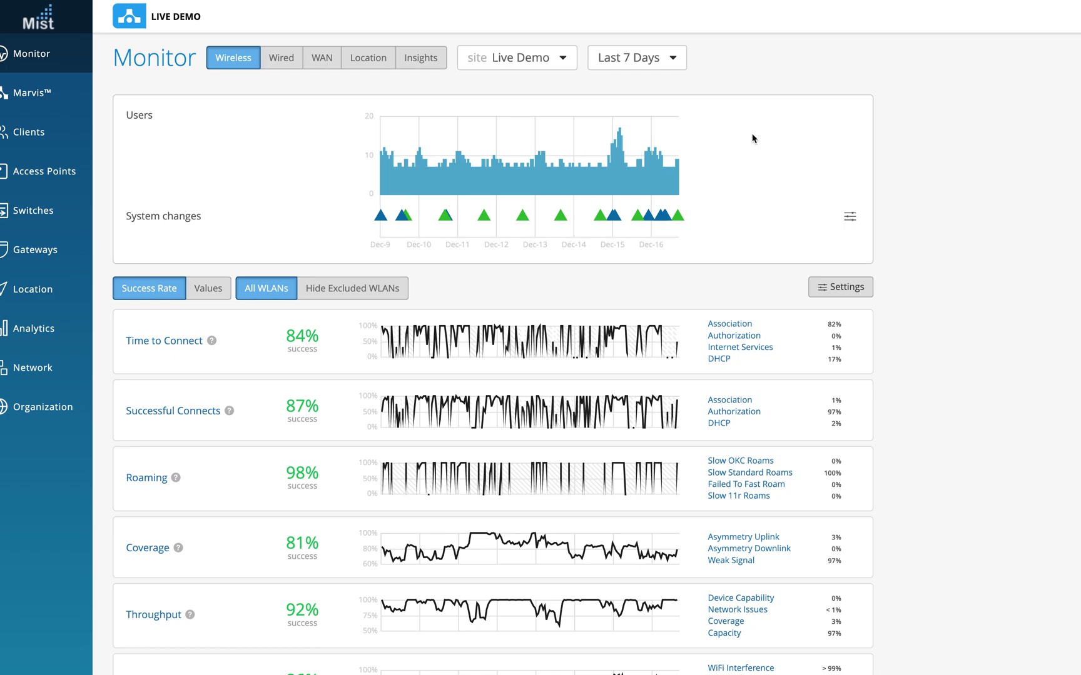
pyautogui.click(576, 63)
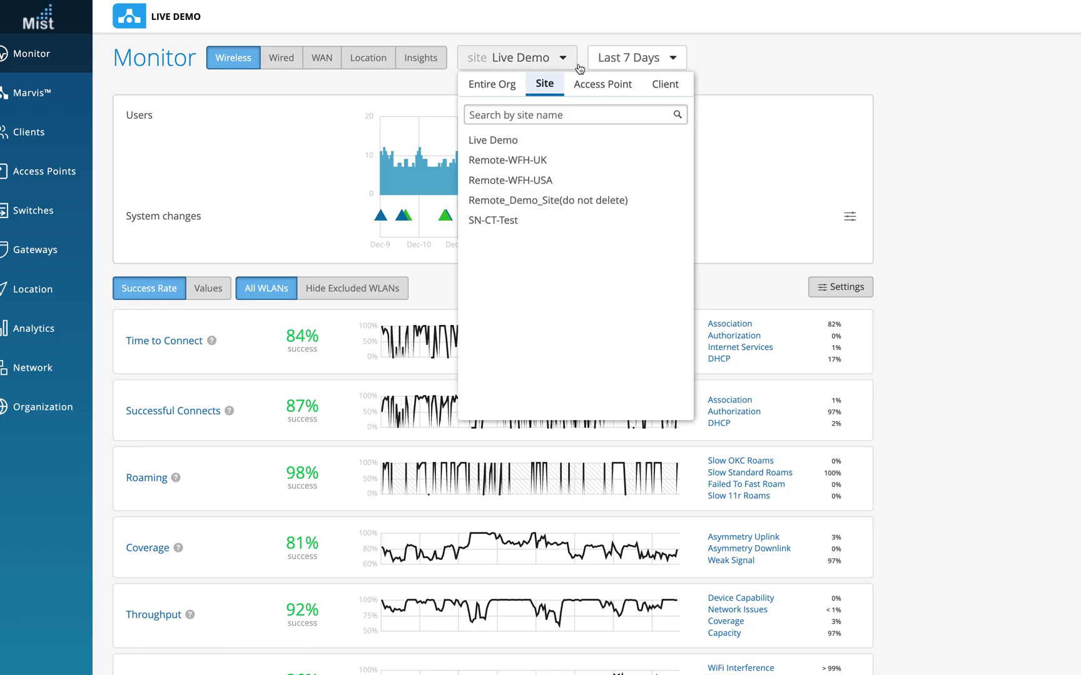
# View the Live Demo site's client list in the scope chooser, then switch back to the site list
pyautogui.click(666, 88)
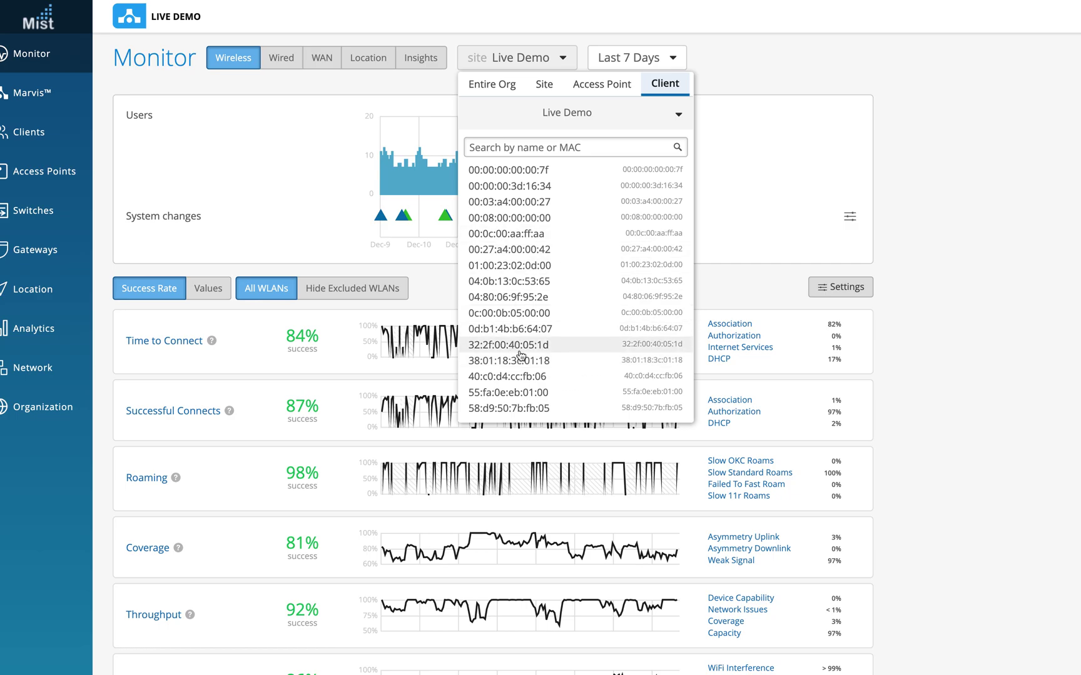
pyautogui.click(542, 85)
# Dismiss the scope chooser, leaving the Live Demo 7-day wireless service levels on screen
pyautogui.click(936, 166)
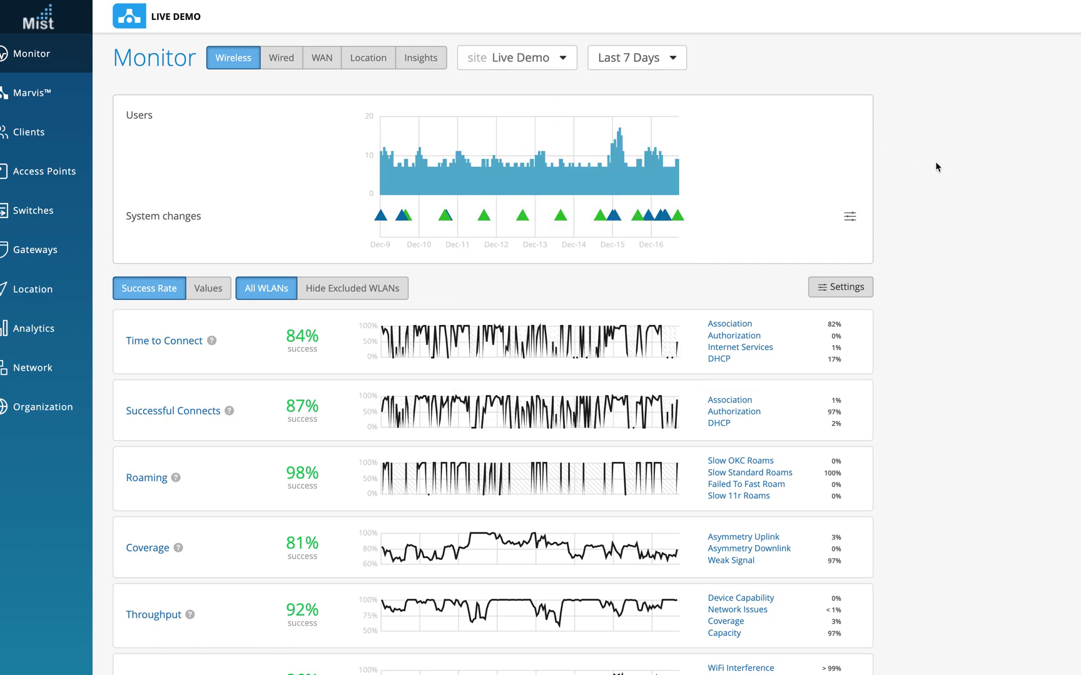